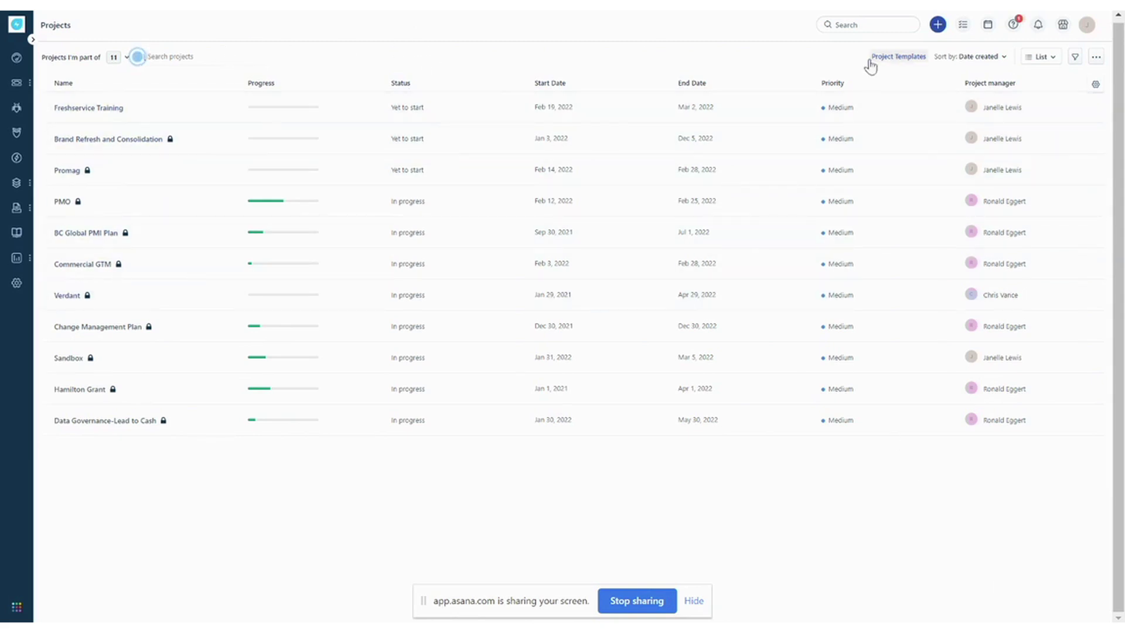
# Step: Open the Projects page from the left sidebar to list the eleven projects
pyautogui.moveTo(19, 218)
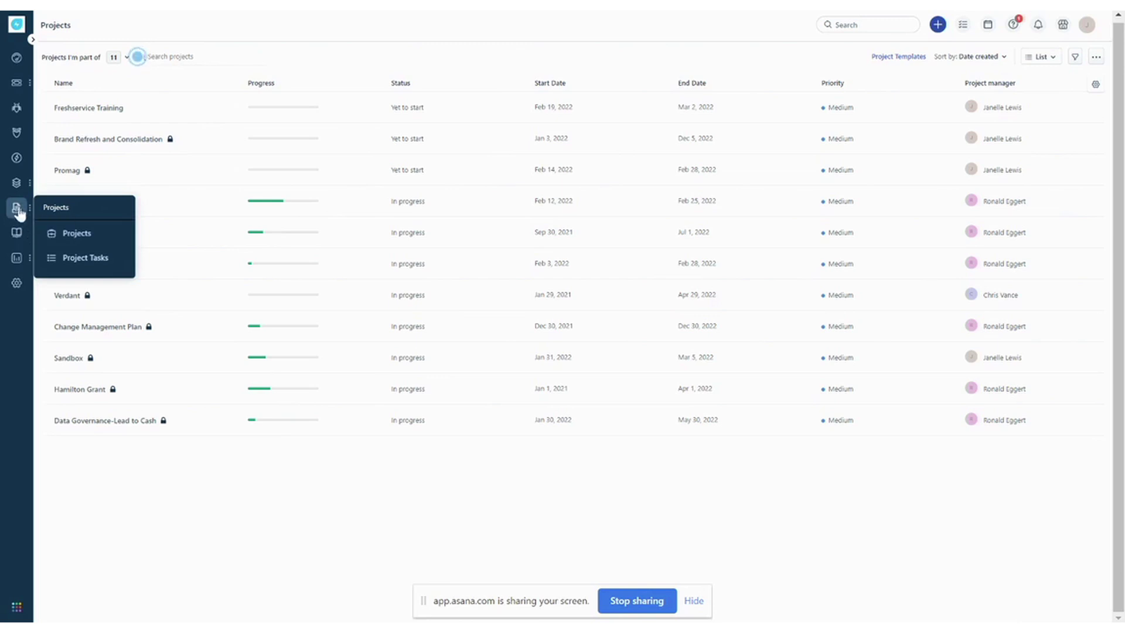
pyautogui.click(71, 234)
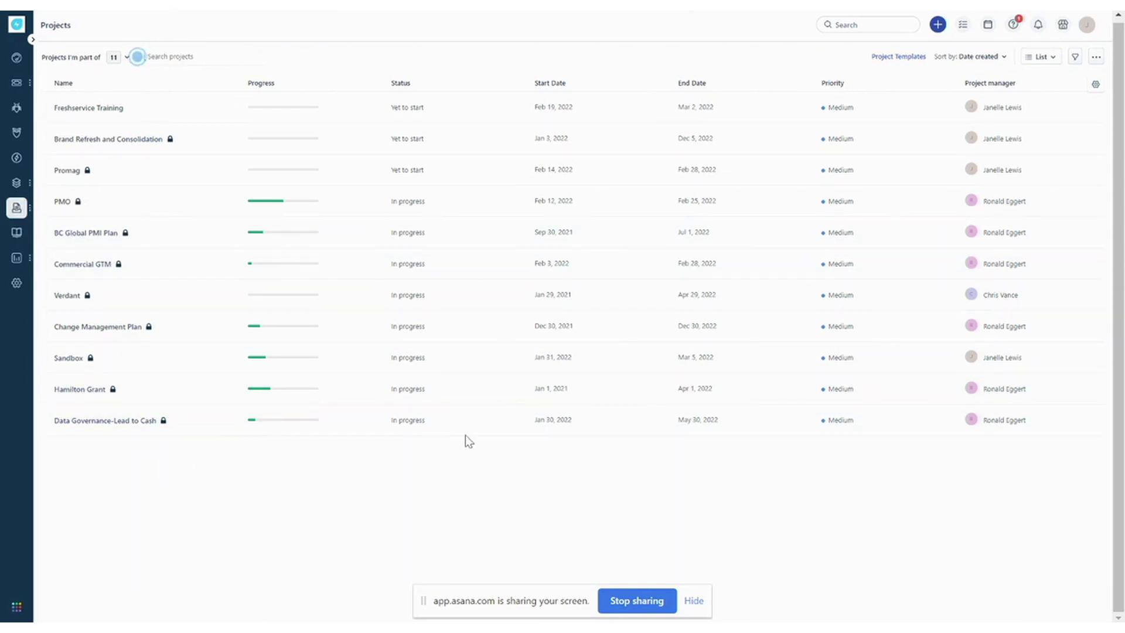
# Step: Start a new project named 'Demo Project'
pyautogui.click(938, 26)
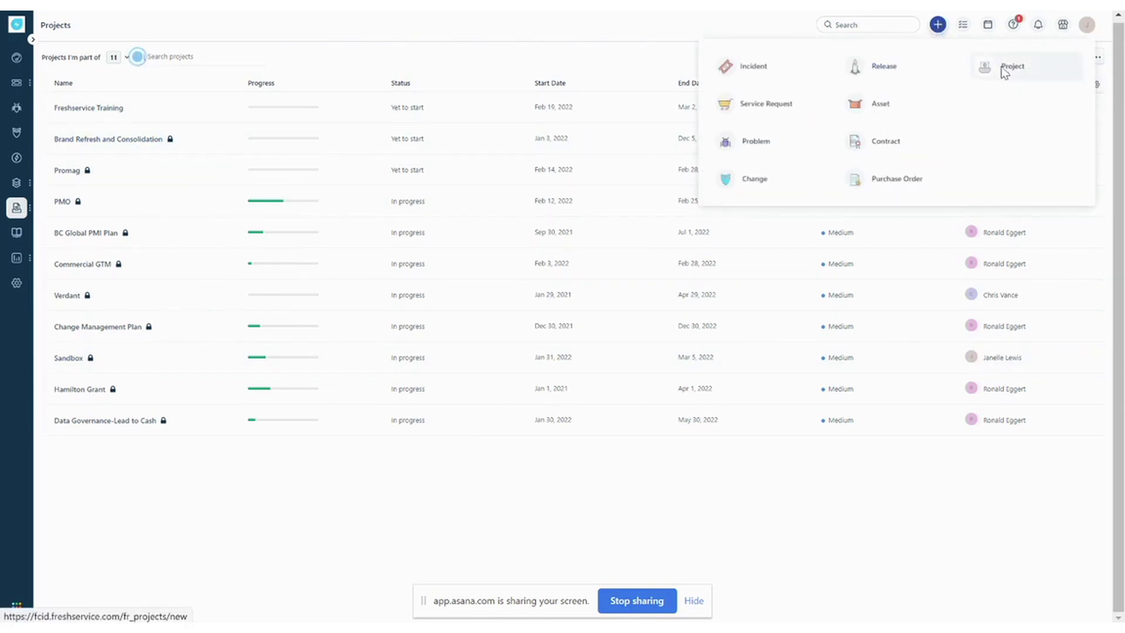
pyautogui.click(1000, 69)
pyautogui.click(178, 102)
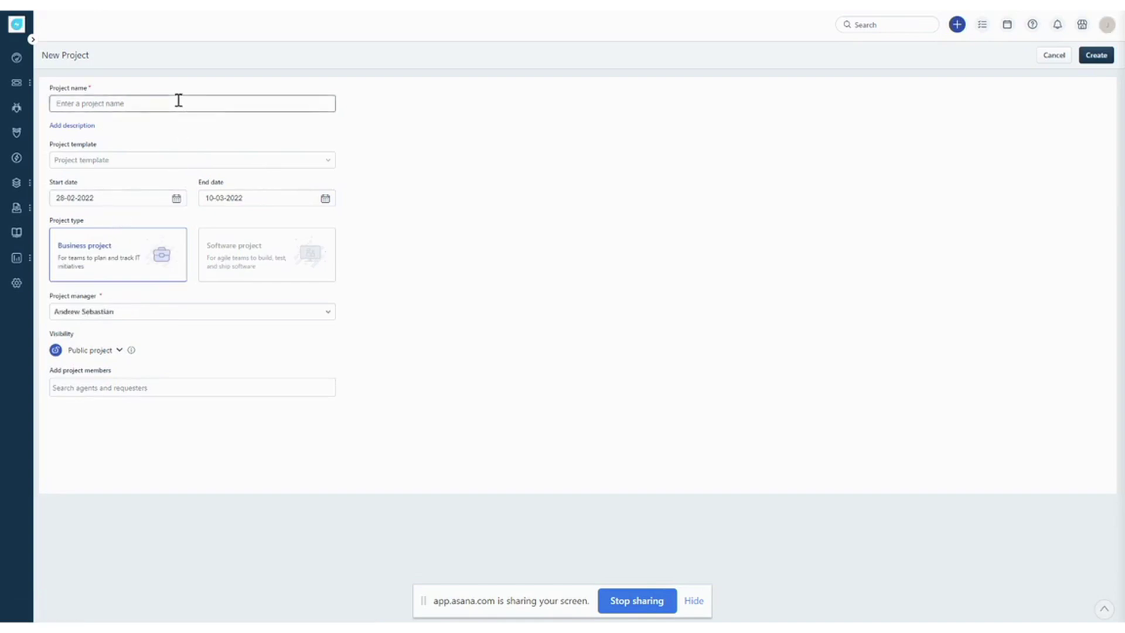
pyautogui.click(578, 119)
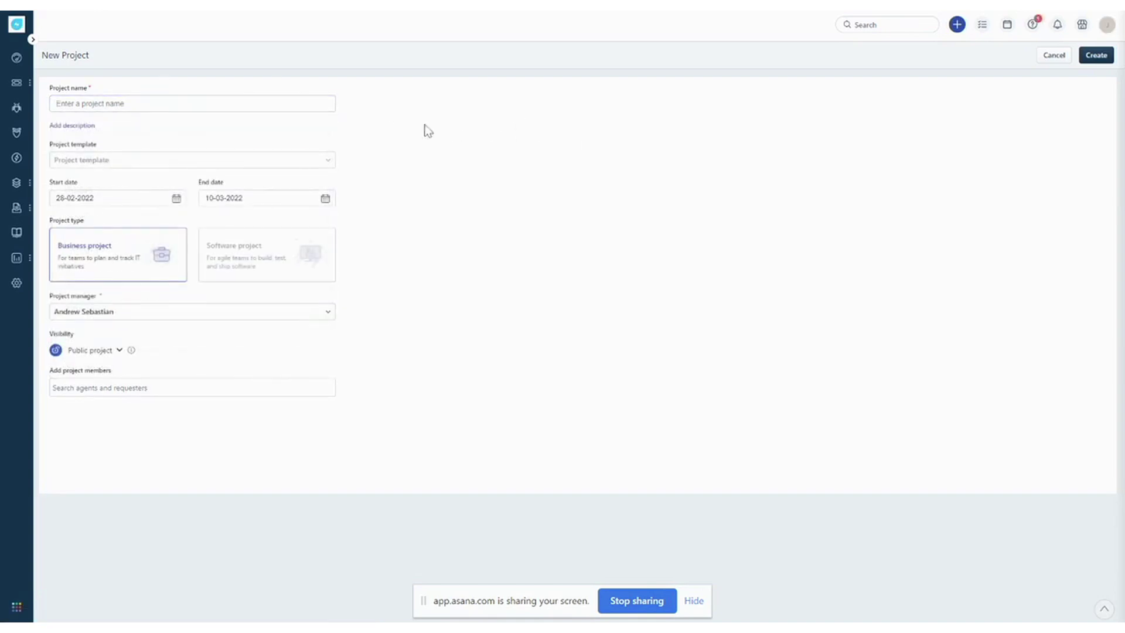
pyautogui.click(288, 106)
pyautogui.write('Demo Project')
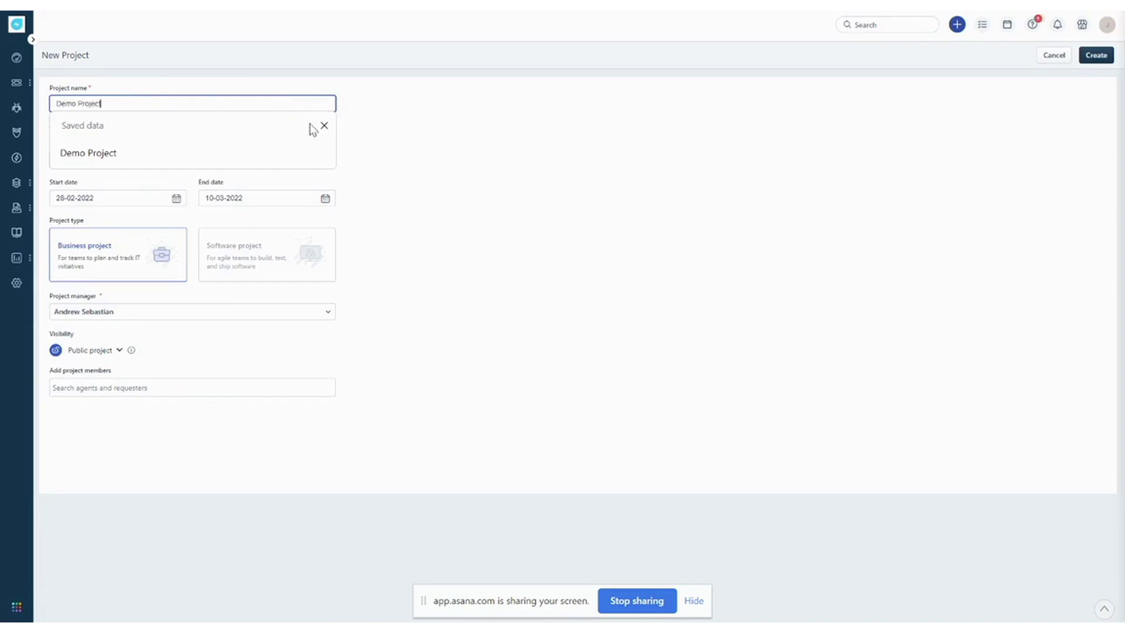
pyautogui.click(323, 125)
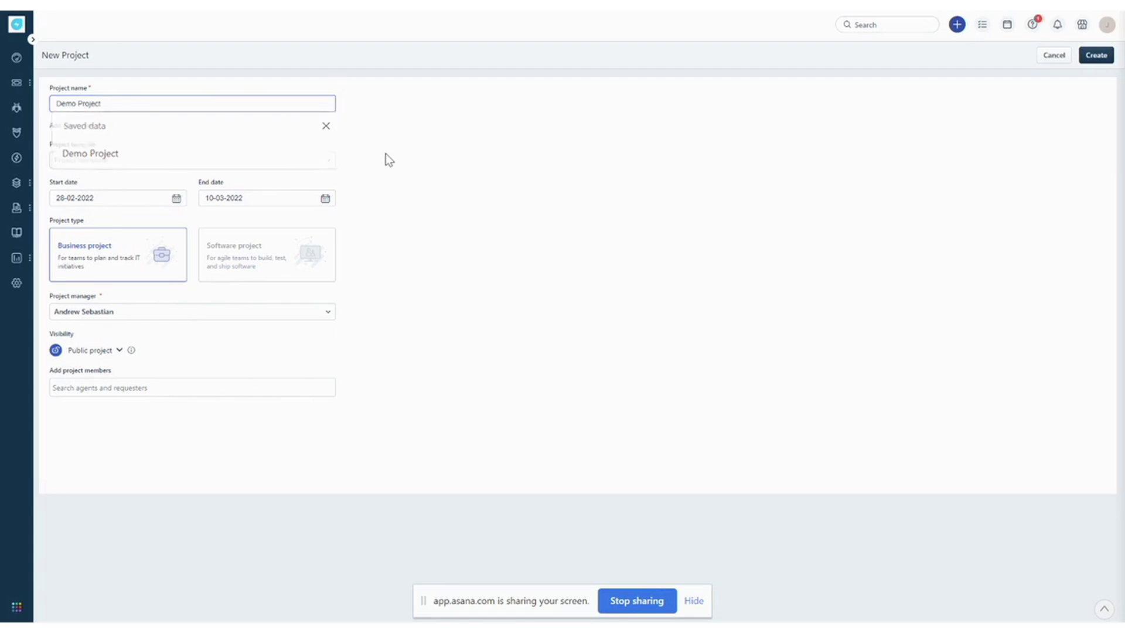
# Step: Base the project on the Integration Template with yourself as project manager
pyautogui.click(283, 162)
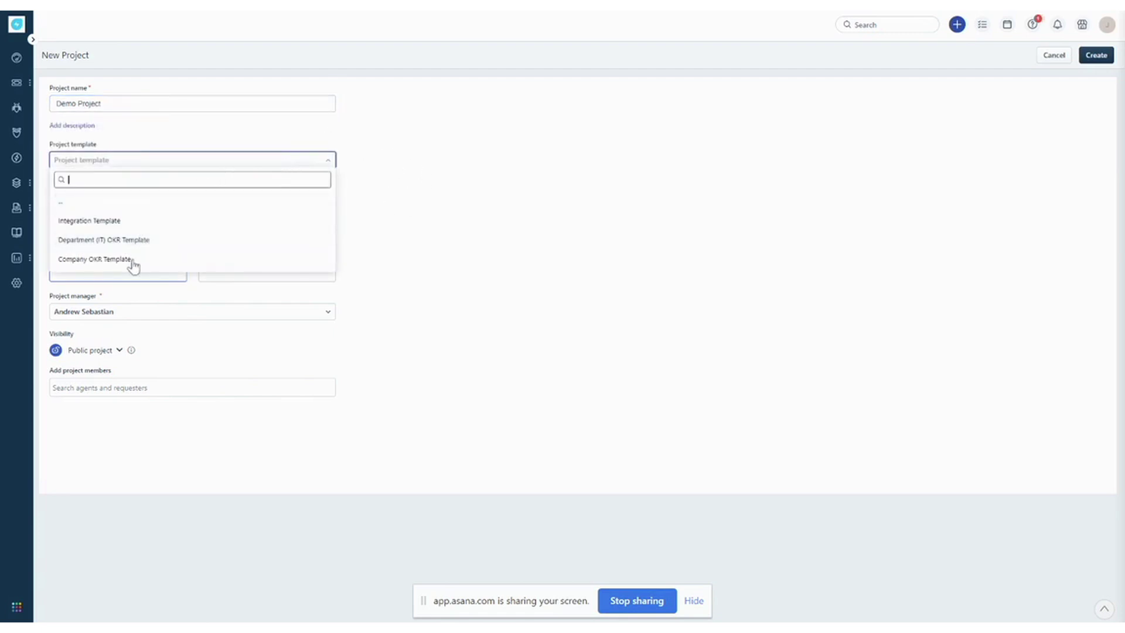
pyautogui.click(171, 164)
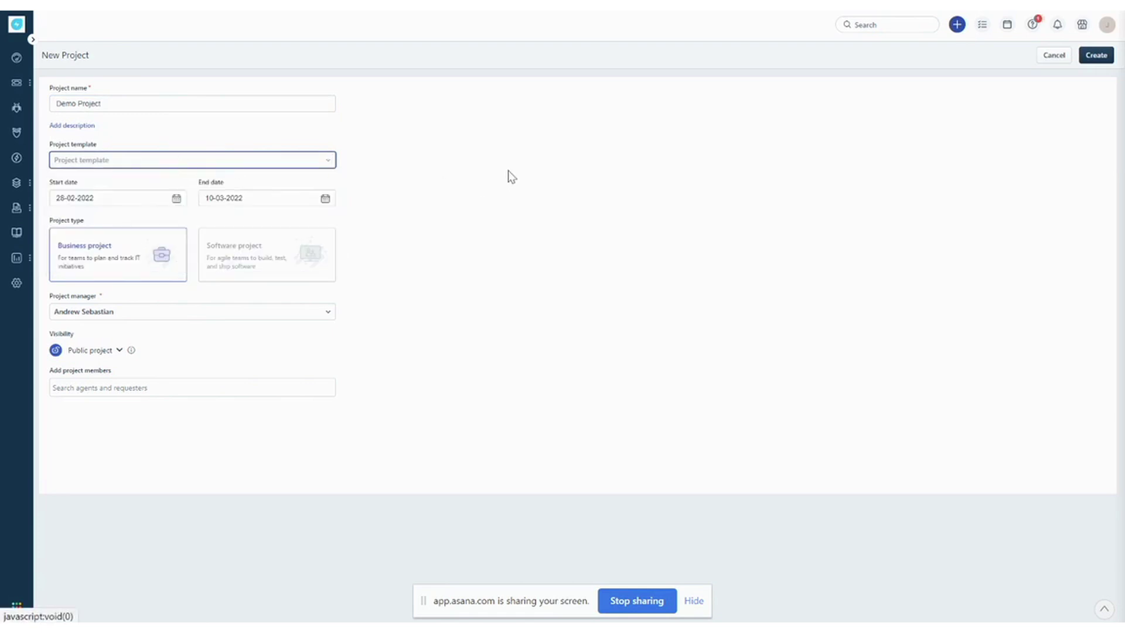
pyautogui.click(273, 166)
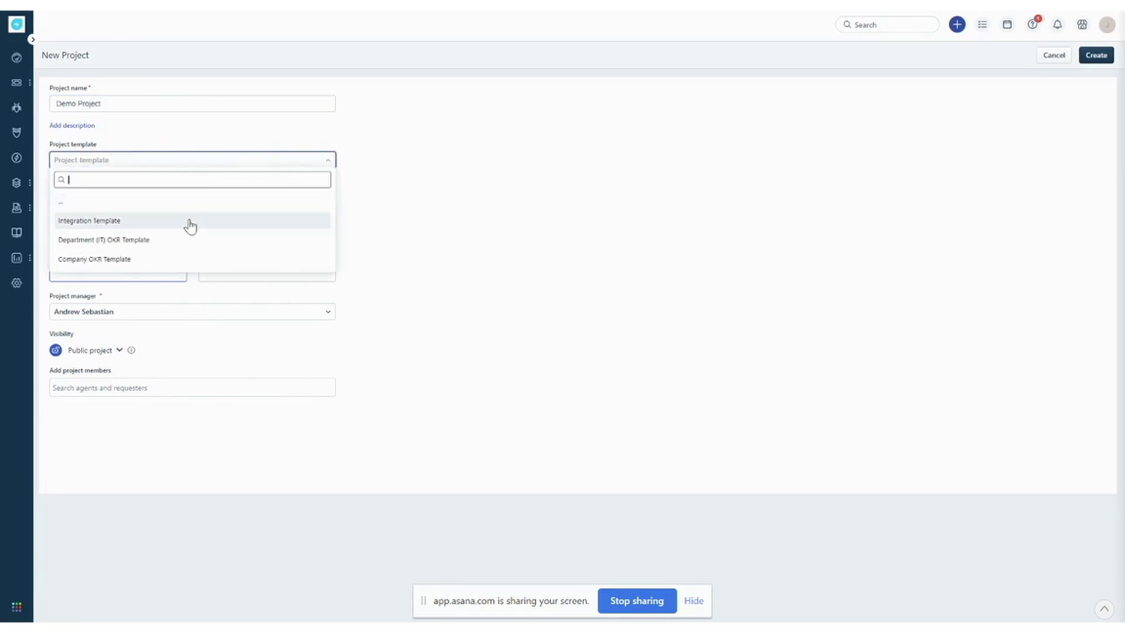
pyautogui.click(189, 219)
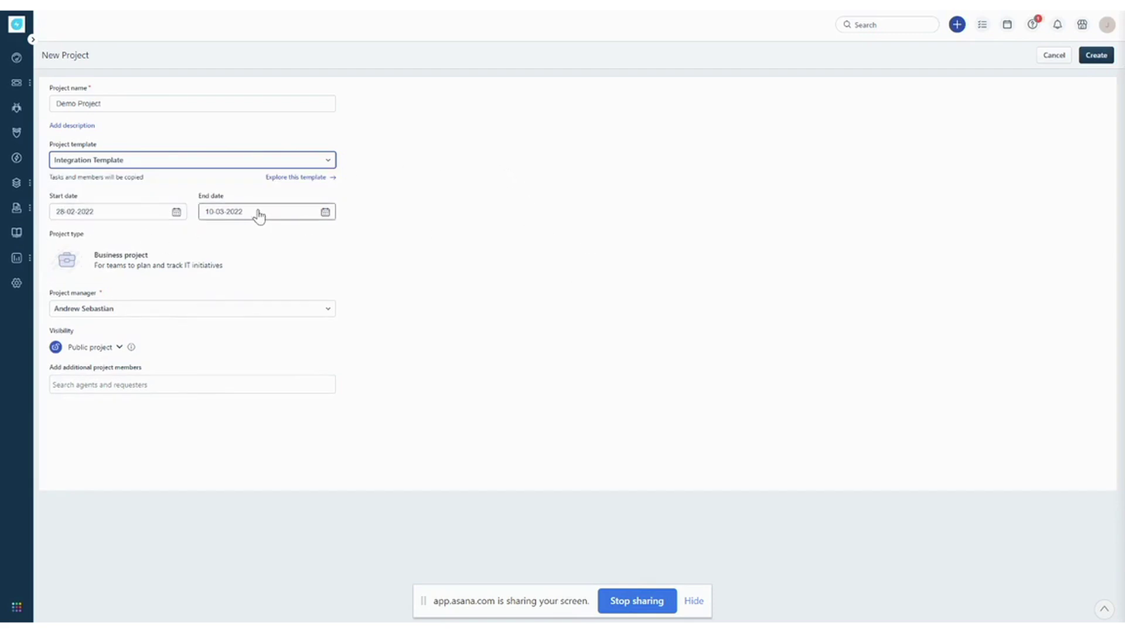
pyautogui.click(268, 315)
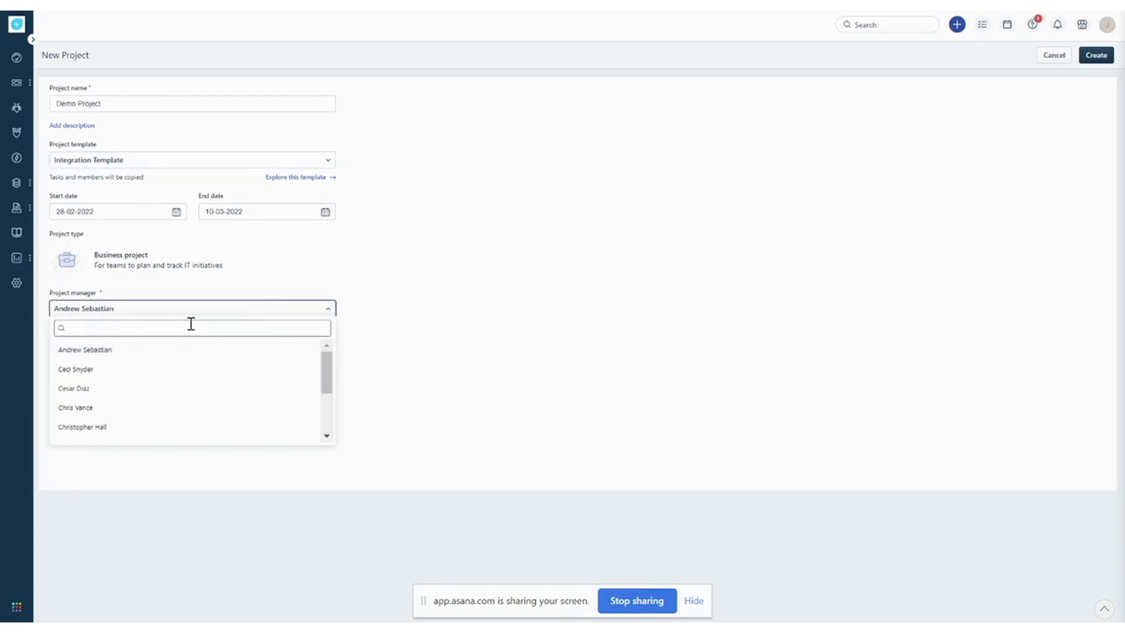
pyautogui.click(149, 360)
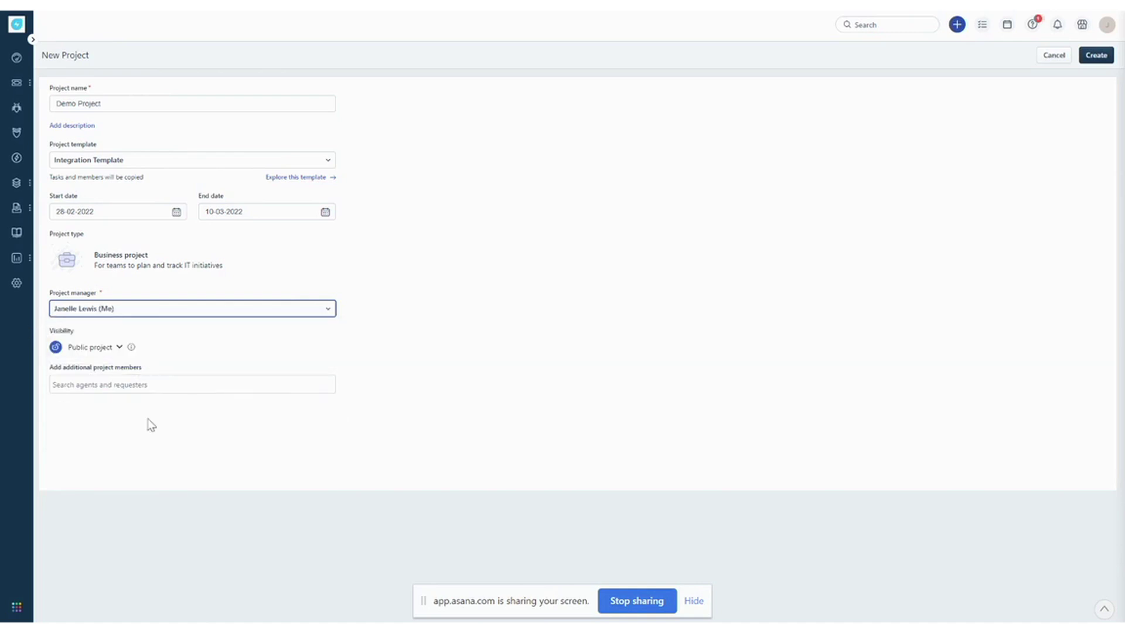
# Step: Make the project private with no extra members, and create it
pyautogui.click(98, 351)
pyautogui.click(99, 352)
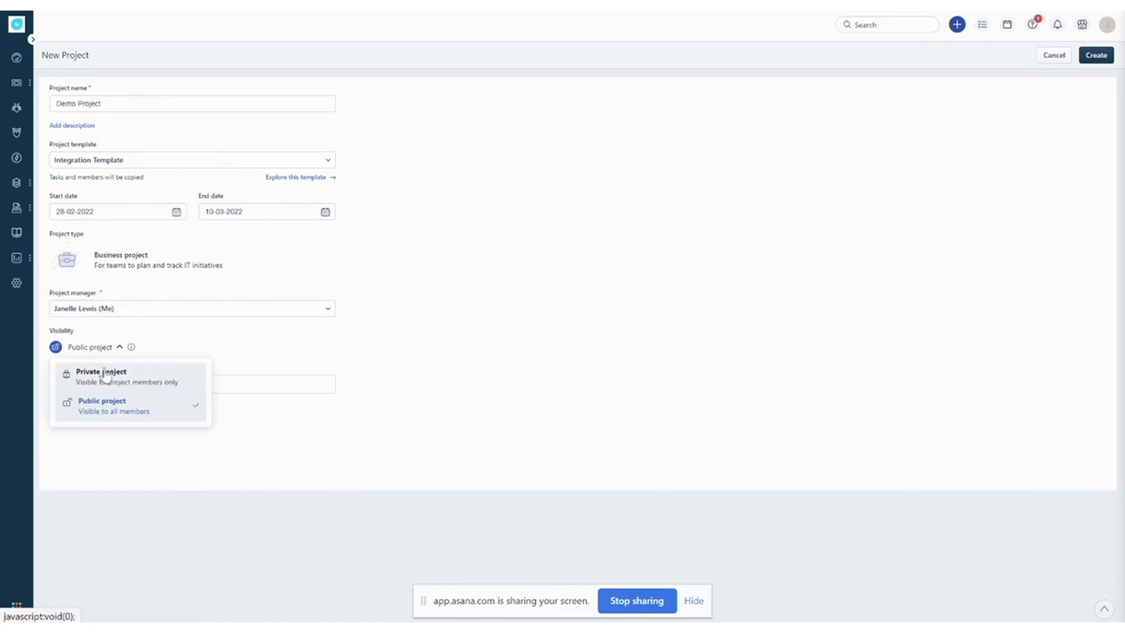
pyautogui.click(109, 378)
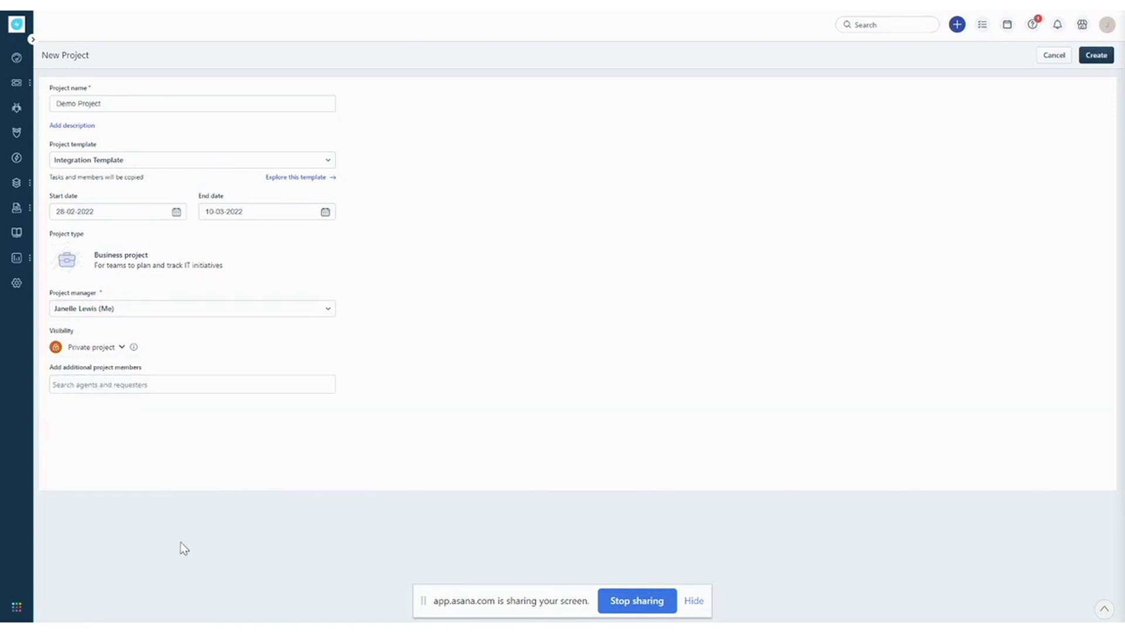
pyautogui.click(188, 388)
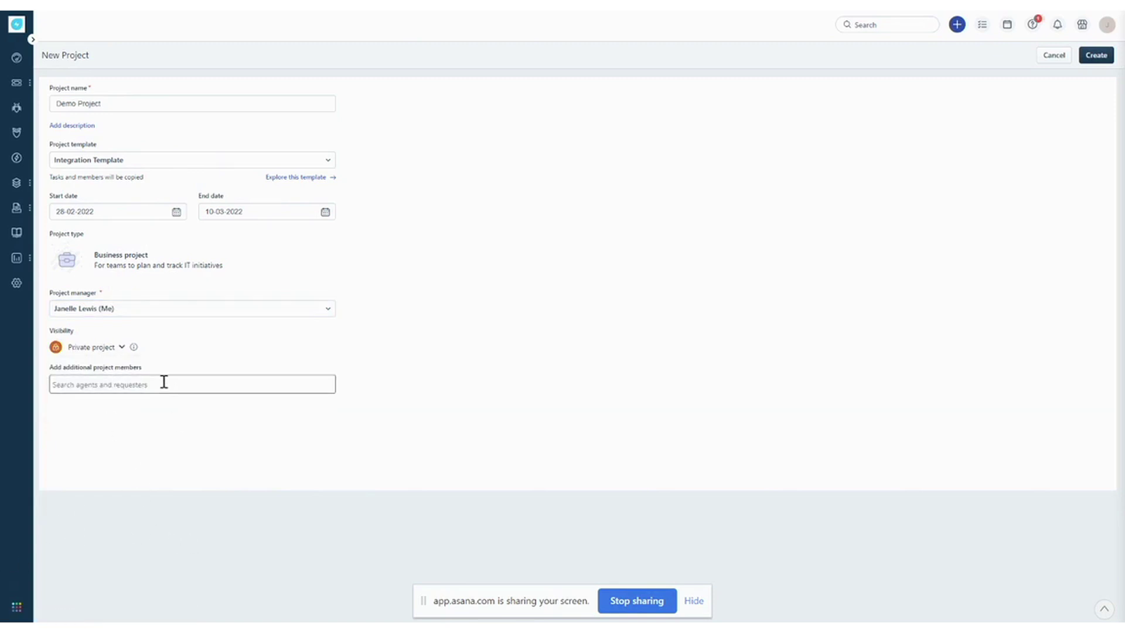
pyautogui.click(68, 384)
pyautogui.click(76, 380)
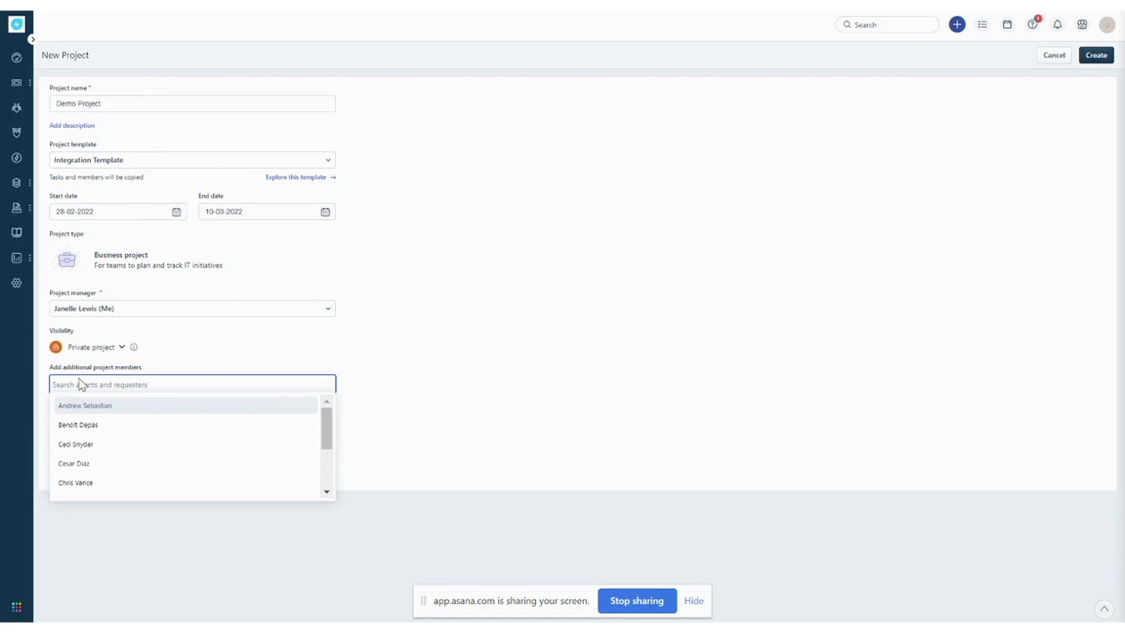
pyautogui.click(168, 386)
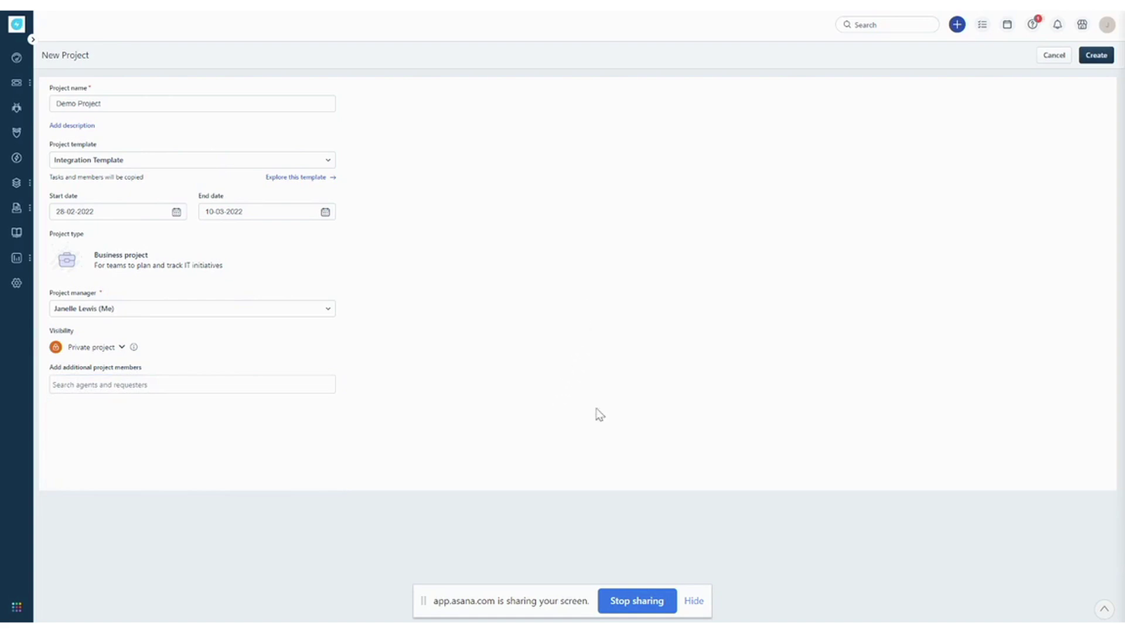
pyautogui.click(1098, 55)
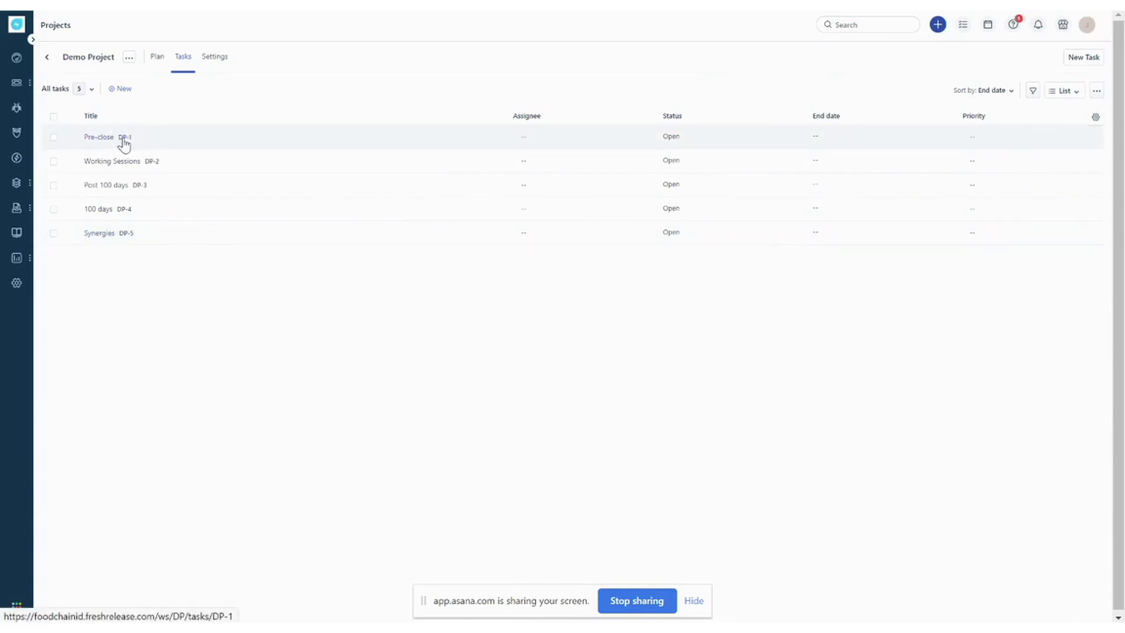
# Step: Look over Demo Project's Gantt plan, then return to its task list layout options
pyautogui.click(156, 59)
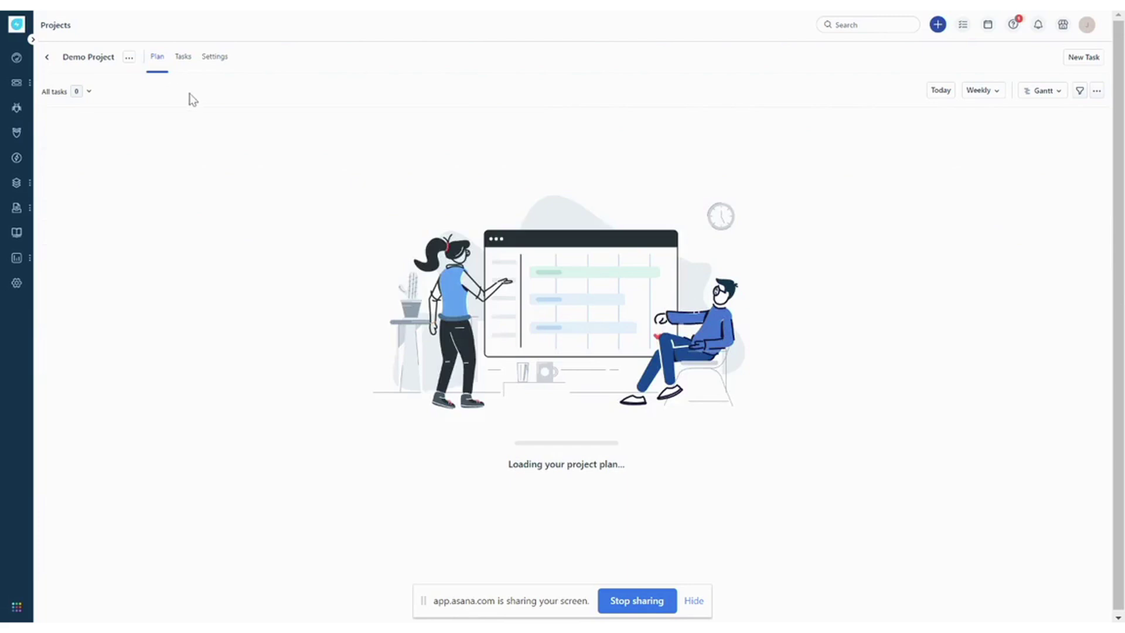
pyautogui.click(192, 61)
pyautogui.click(1063, 93)
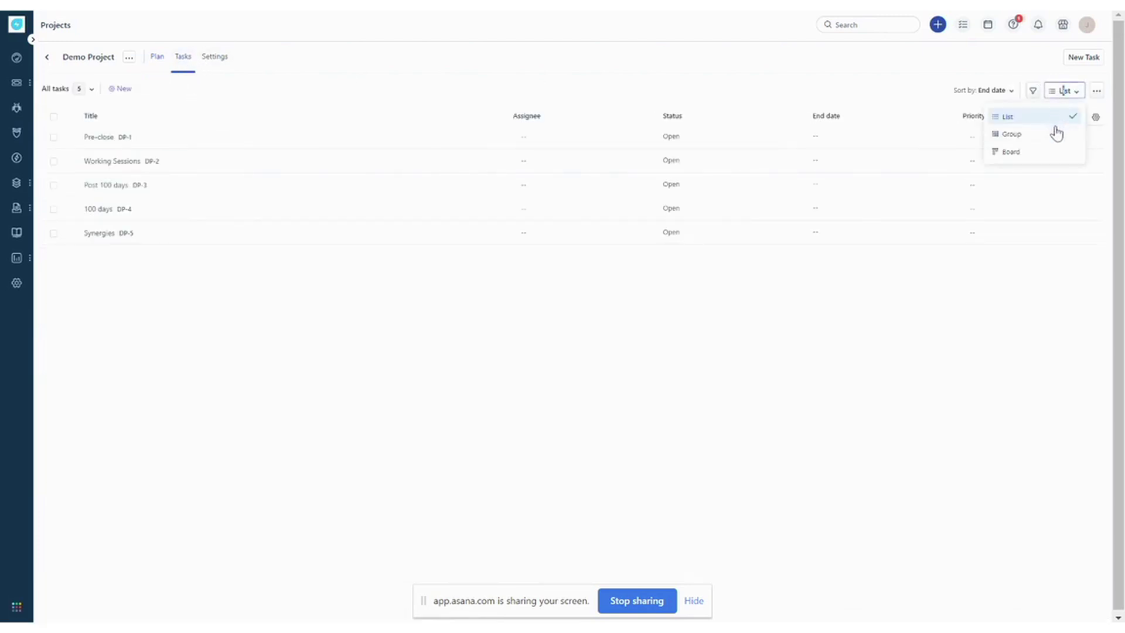
# Step: Group tasks by task list and add 'test task 1' and 'test task 2'
pyautogui.click(1055, 133)
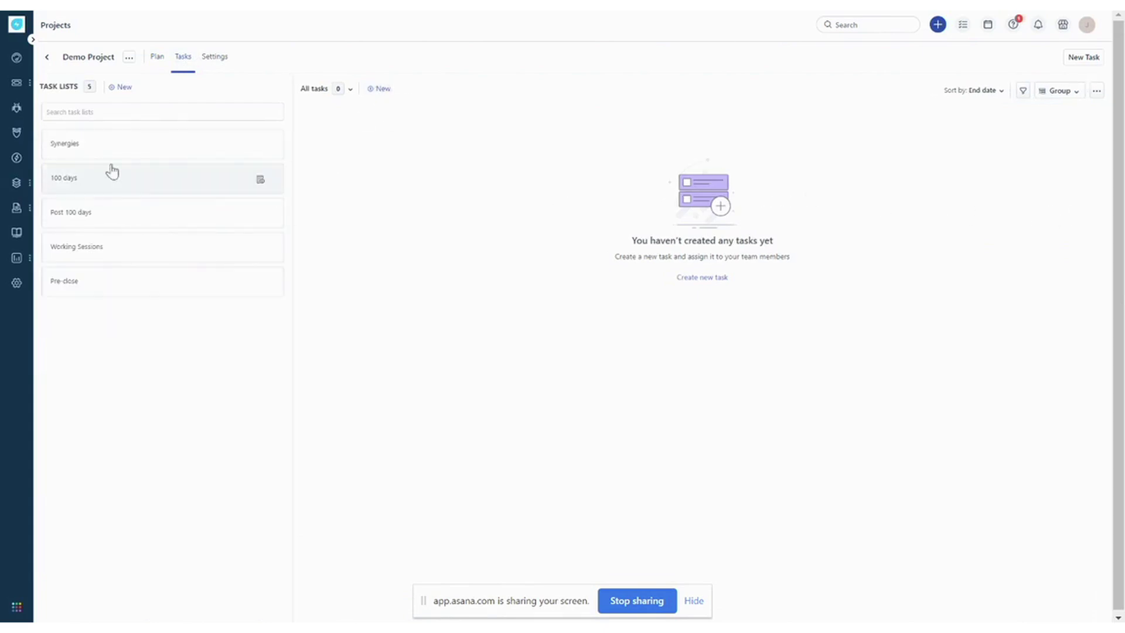
pyautogui.click(382, 89)
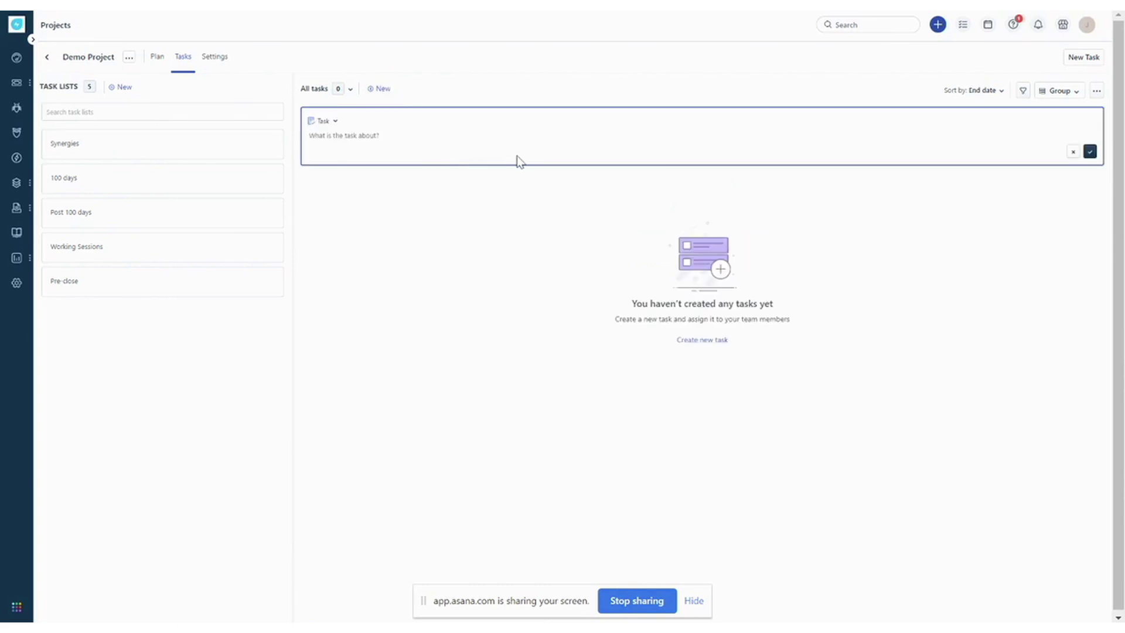
pyautogui.write('test task')
pyautogui.press('Return')
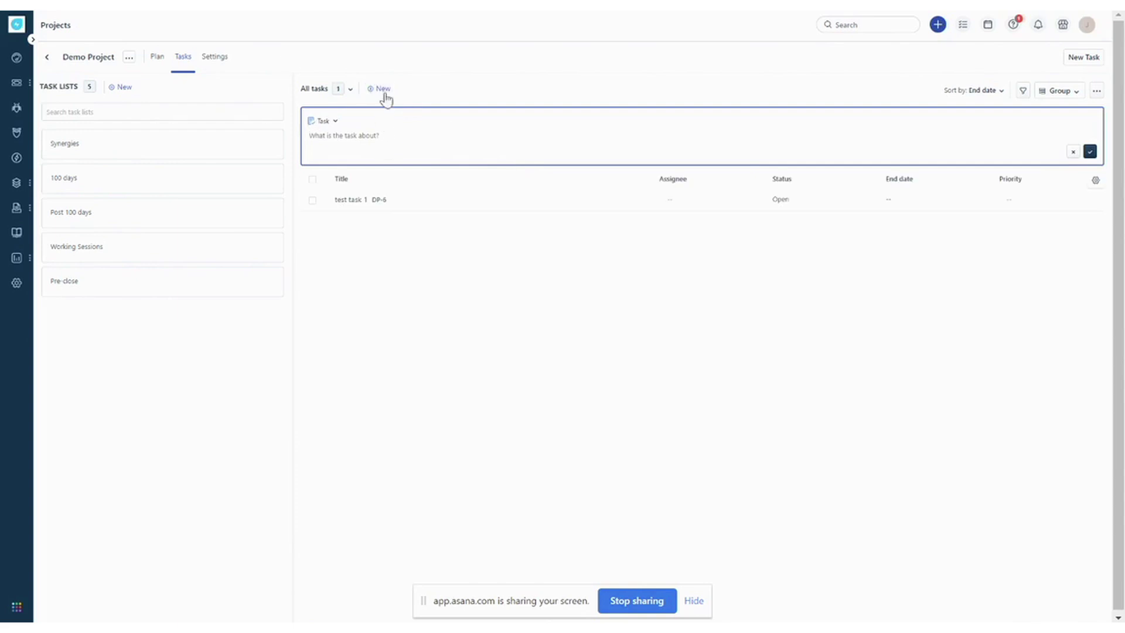
pyautogui.write('test task 2')
pyautogui.press('Return')
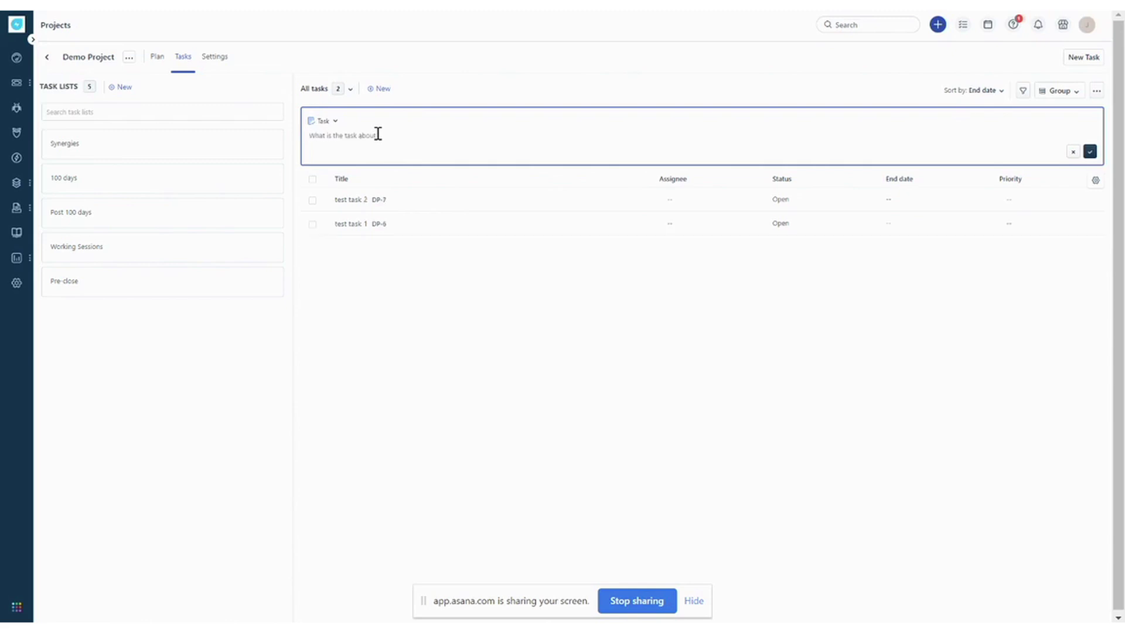
# Step: Set test task 2's end date to Mar 4, 2022 11:00 AM
pyautogui.click(375, 201)
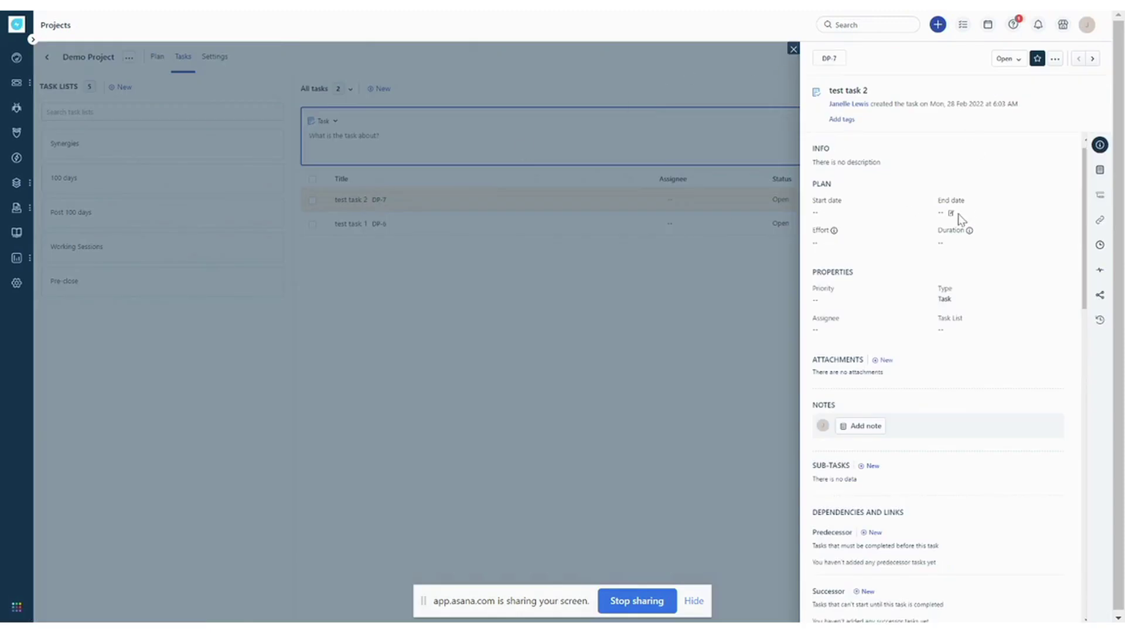
pyautogui.click(951, 214)
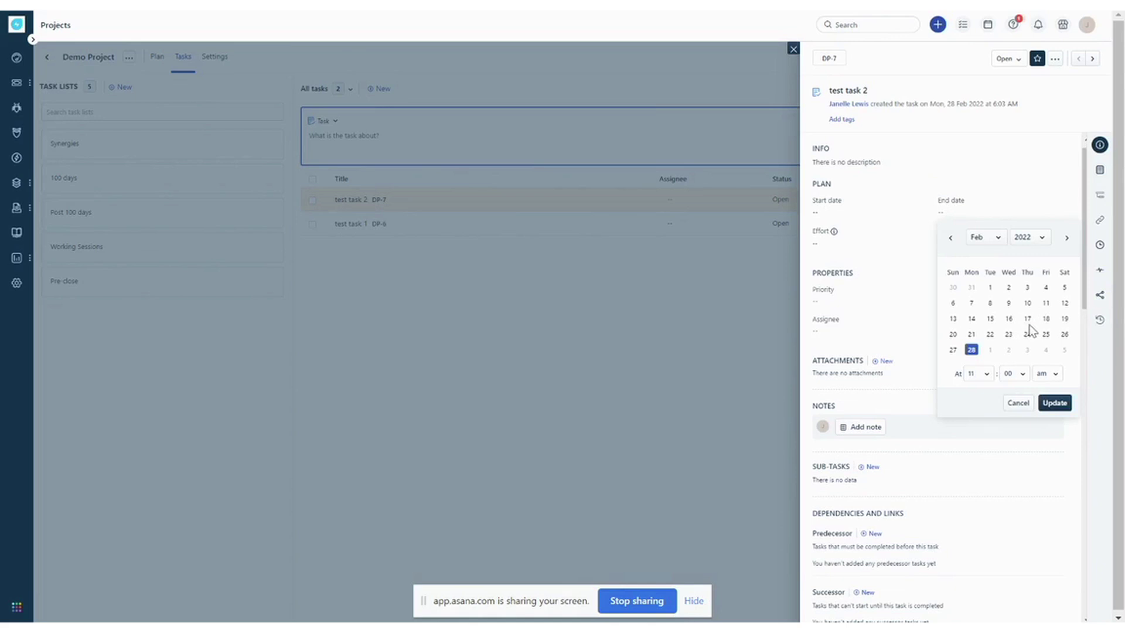
pyautogui.click(1047, 351)
pyautogui.click(1055, 403)
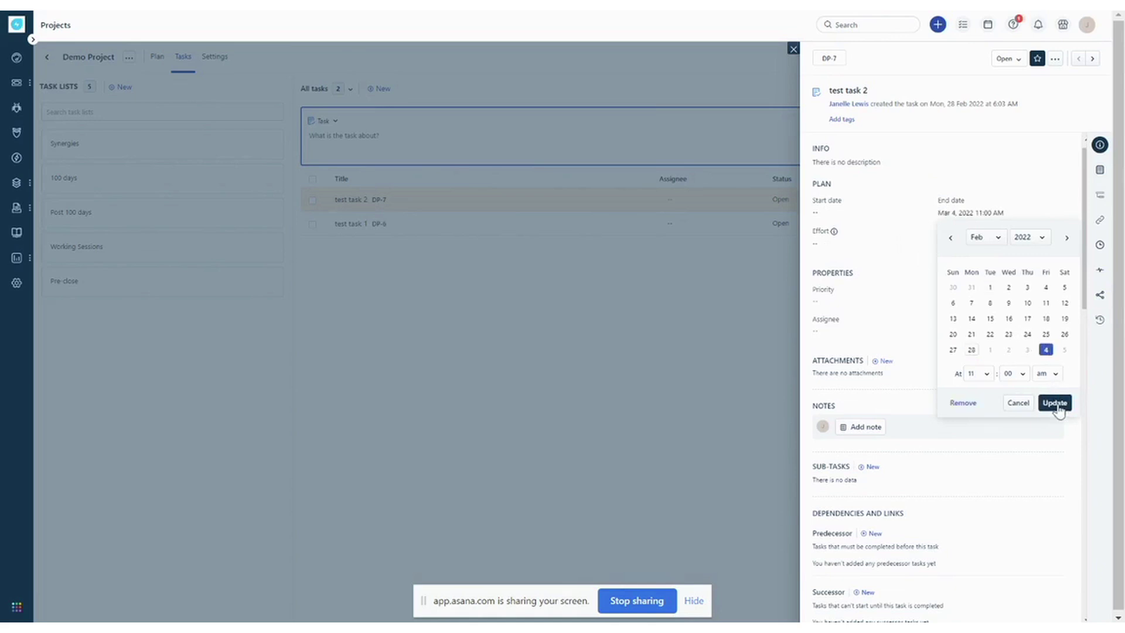
pyautogui.click(691, 298)
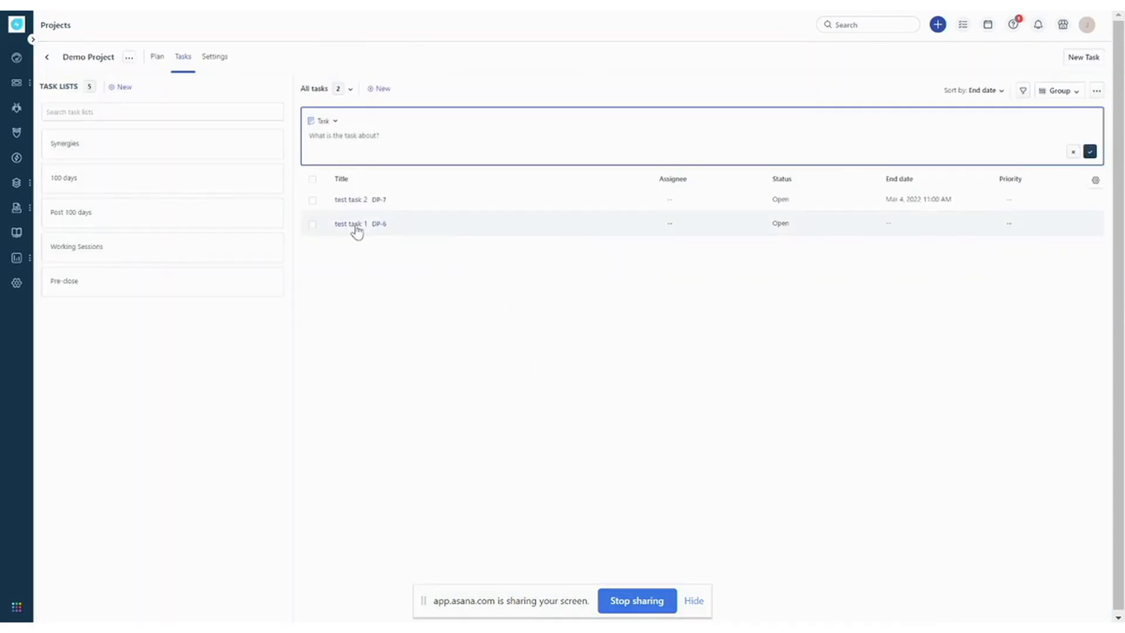
# Step: Give test task 1 a Mar 4 end date and assign it to a colleague
pyautogui.click(379, 238)
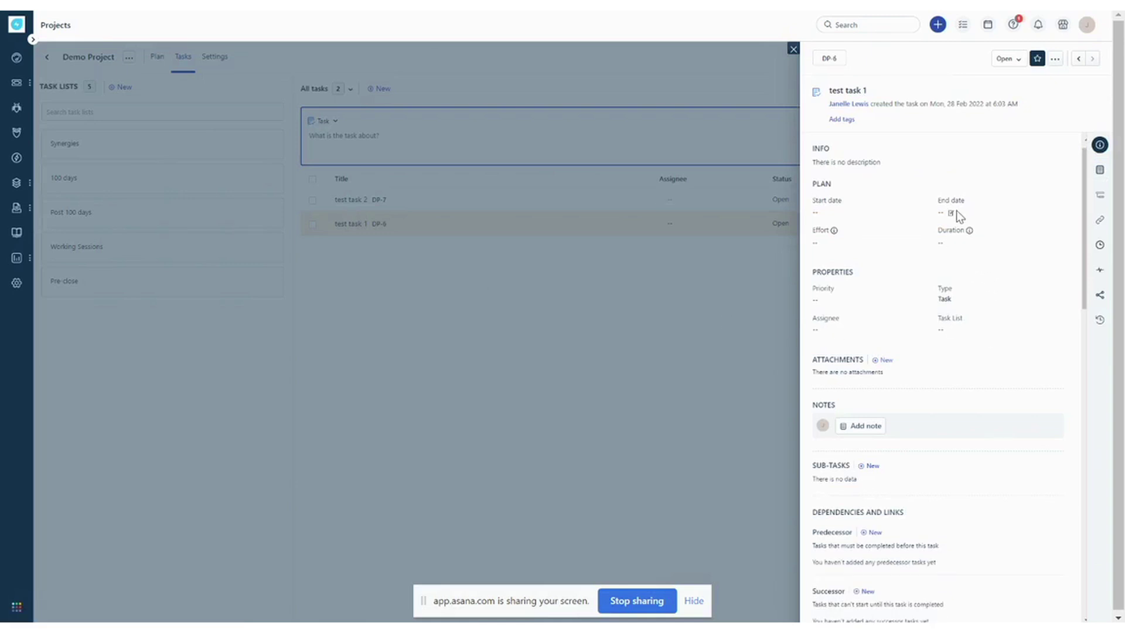
pyautogui.click(950, 213)
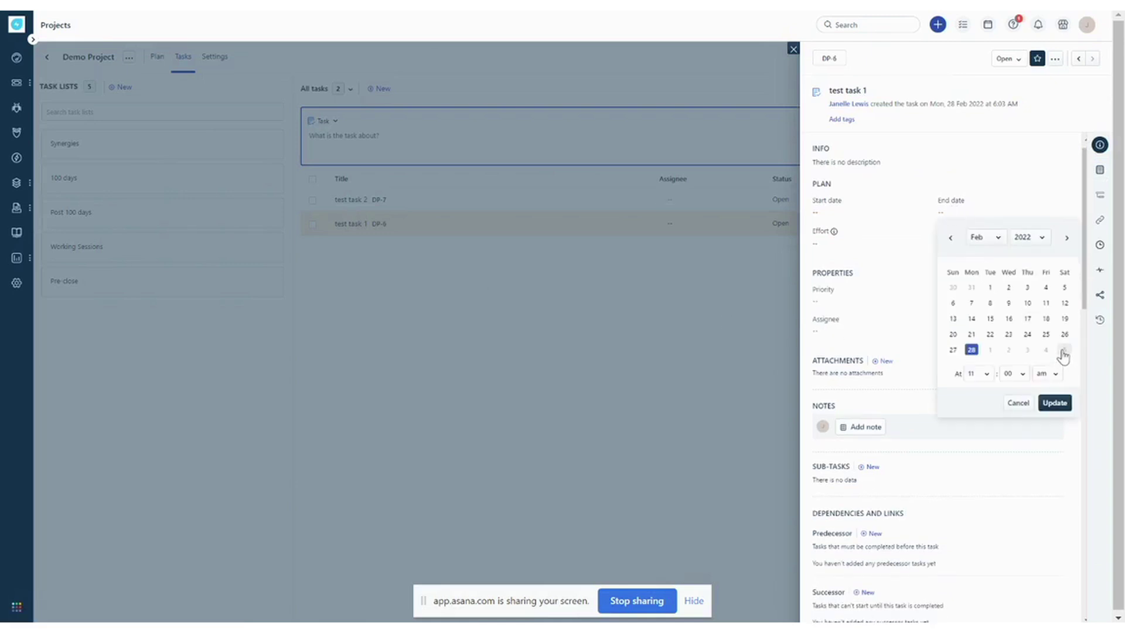
pyautogui.click(1062, 351)
pyautogui.click(1046, 349)
pyautogui.click(1055, 403)
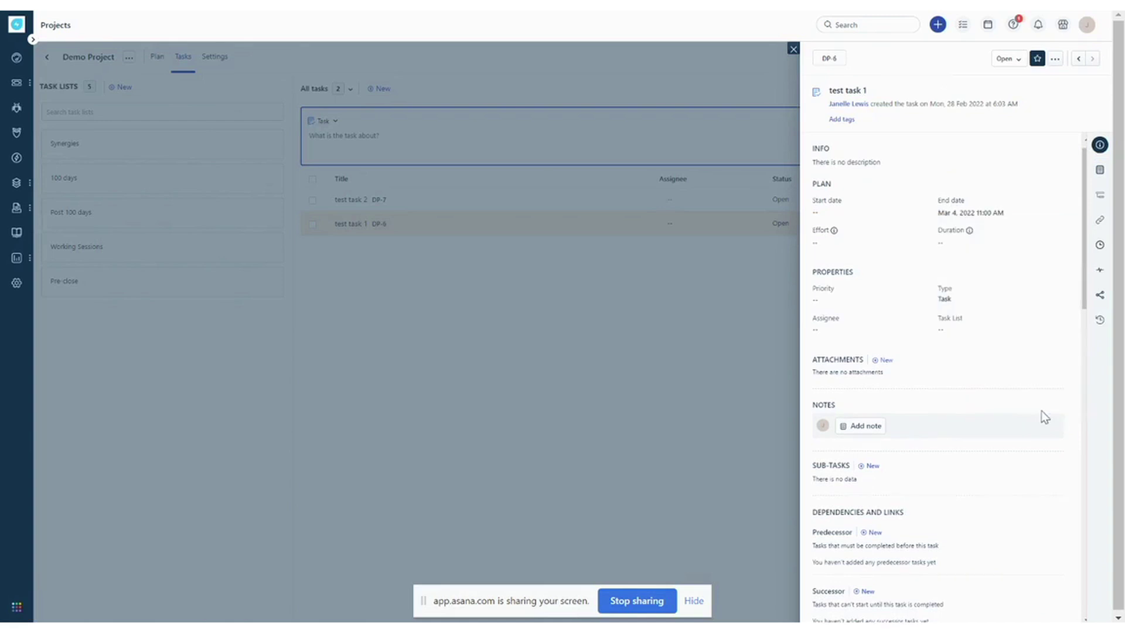
pyautogui.click(829, 331)
pyautogui.write('janel')
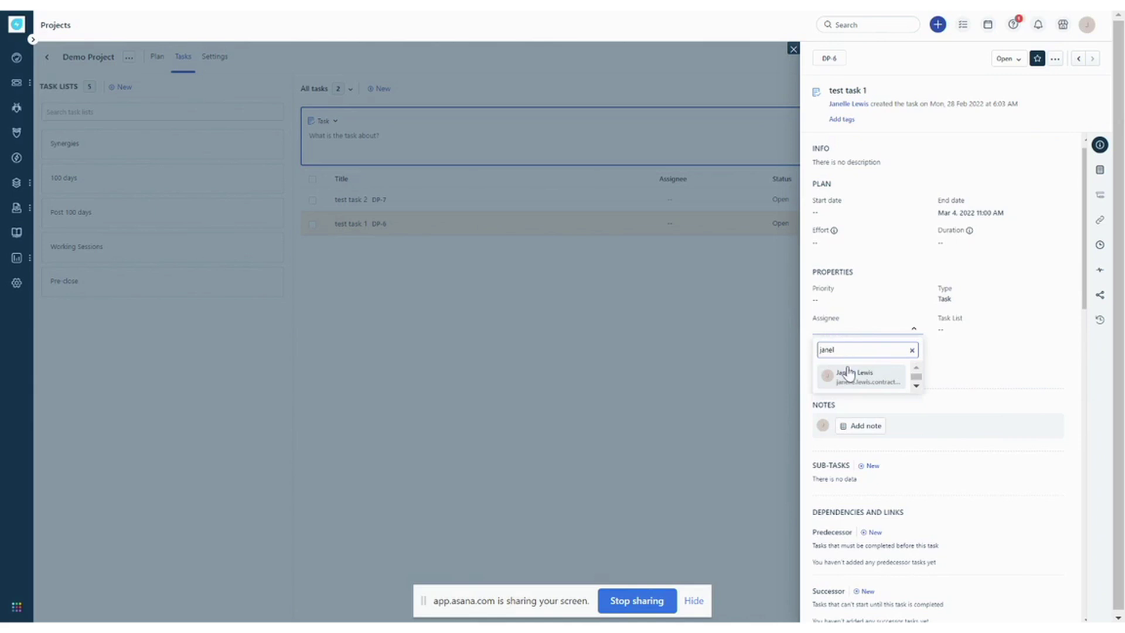
pyautogui.click(852, 375)
pyautogui.click(671, 340)
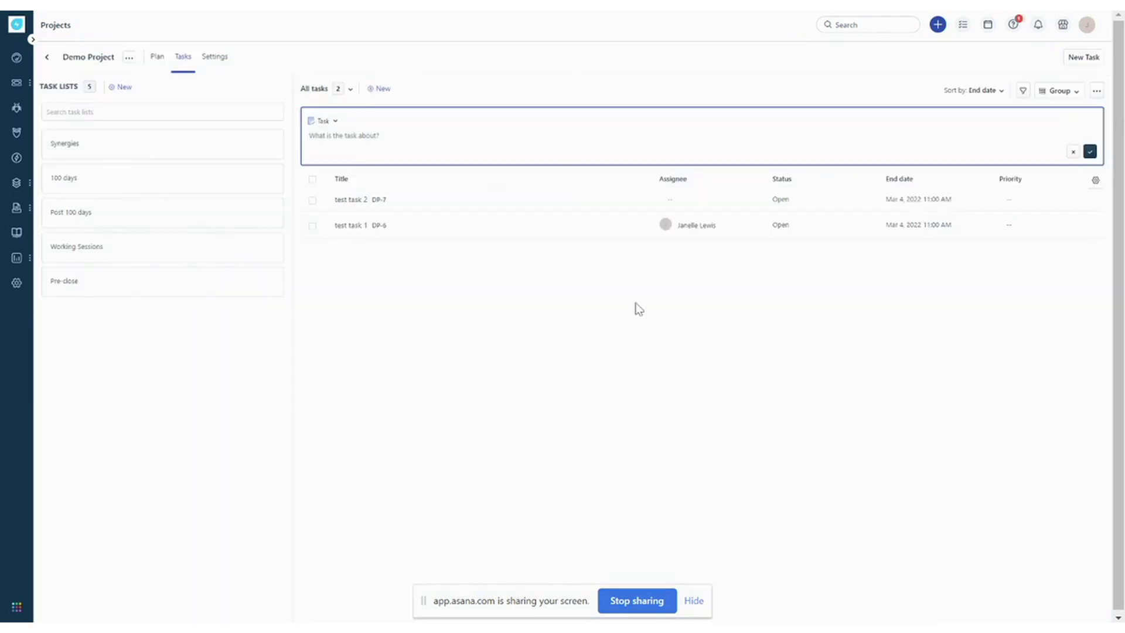
# Step: Add the note 'Trying out Freshservice' to test task 1
pyautogui.click(513, 232)
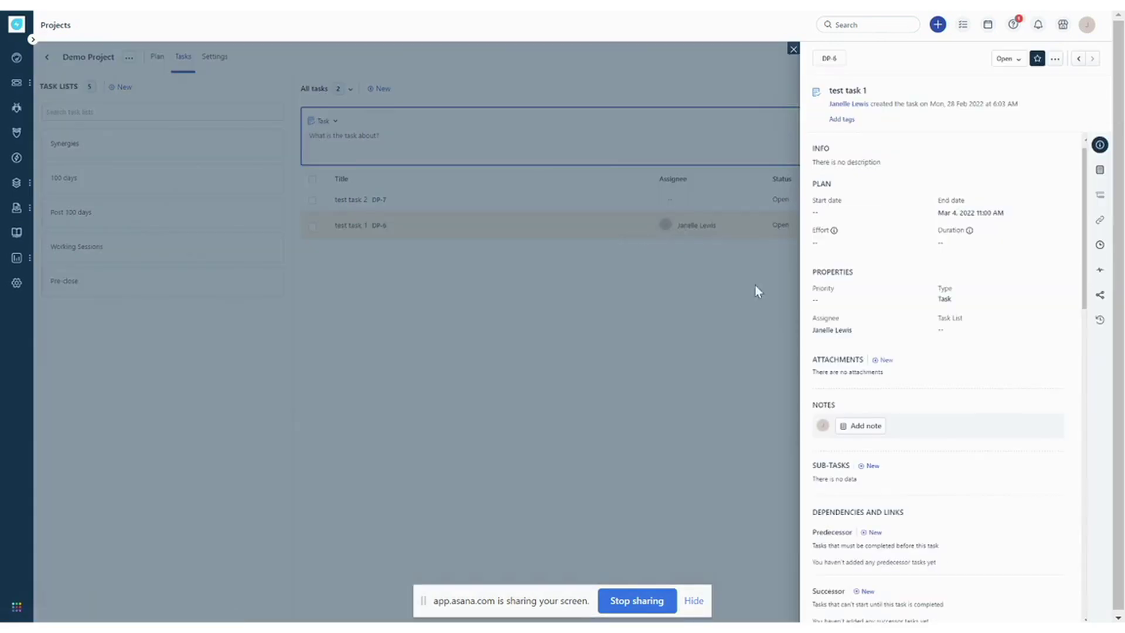
pyautogui.click(883, 430)
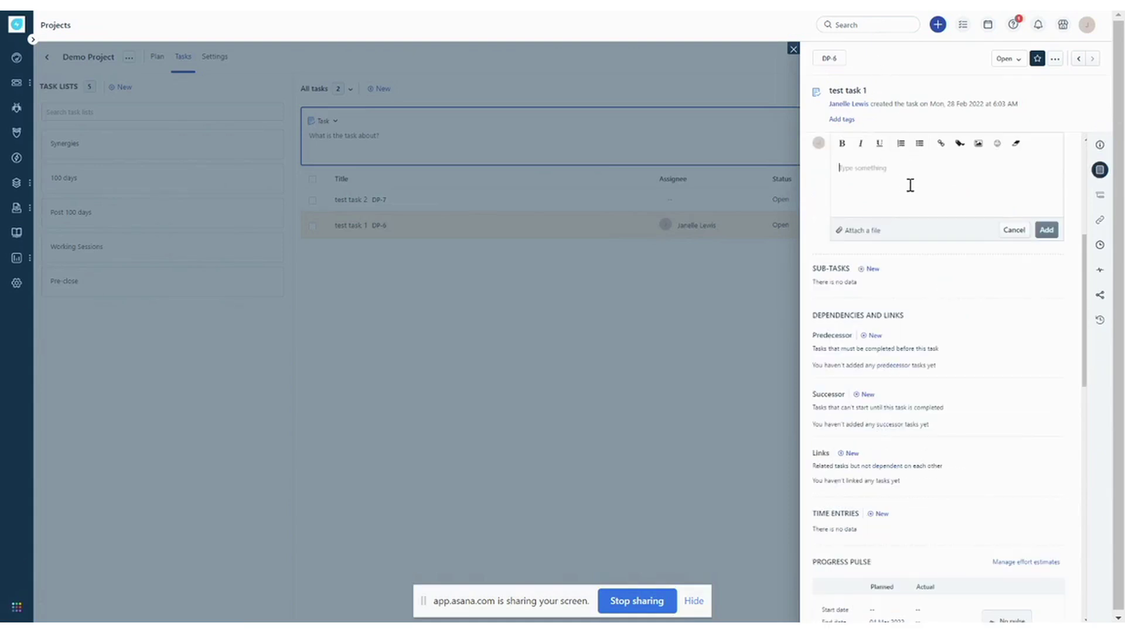
pyautogui.write('Trying out Freshservice')
pyautogui.click(1047, 231)
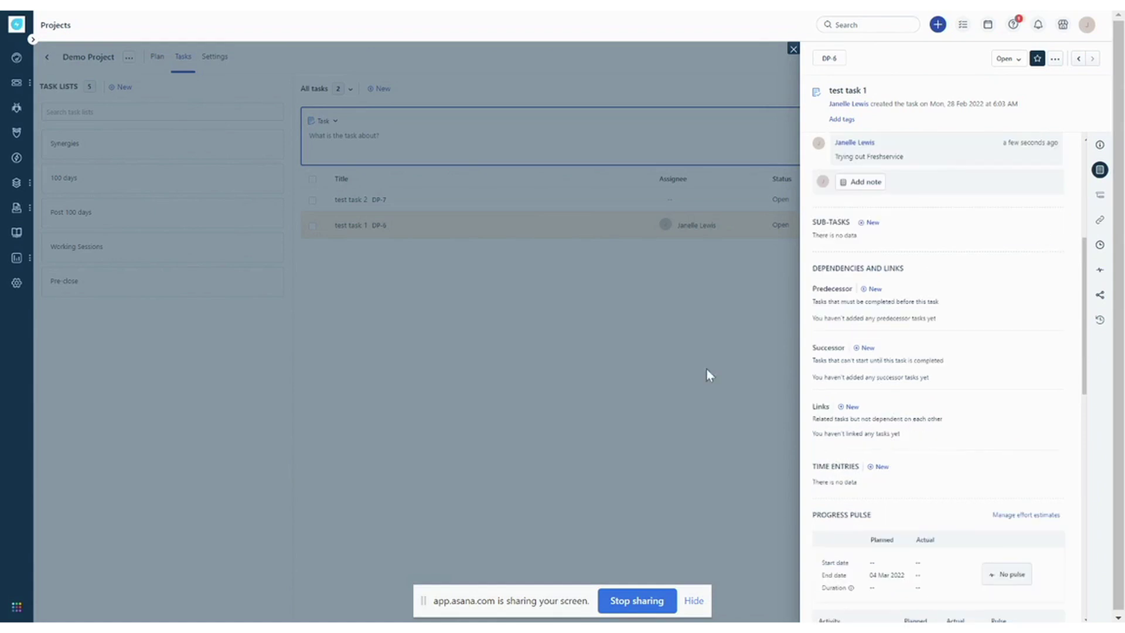
pyautogui.click(612, 343)
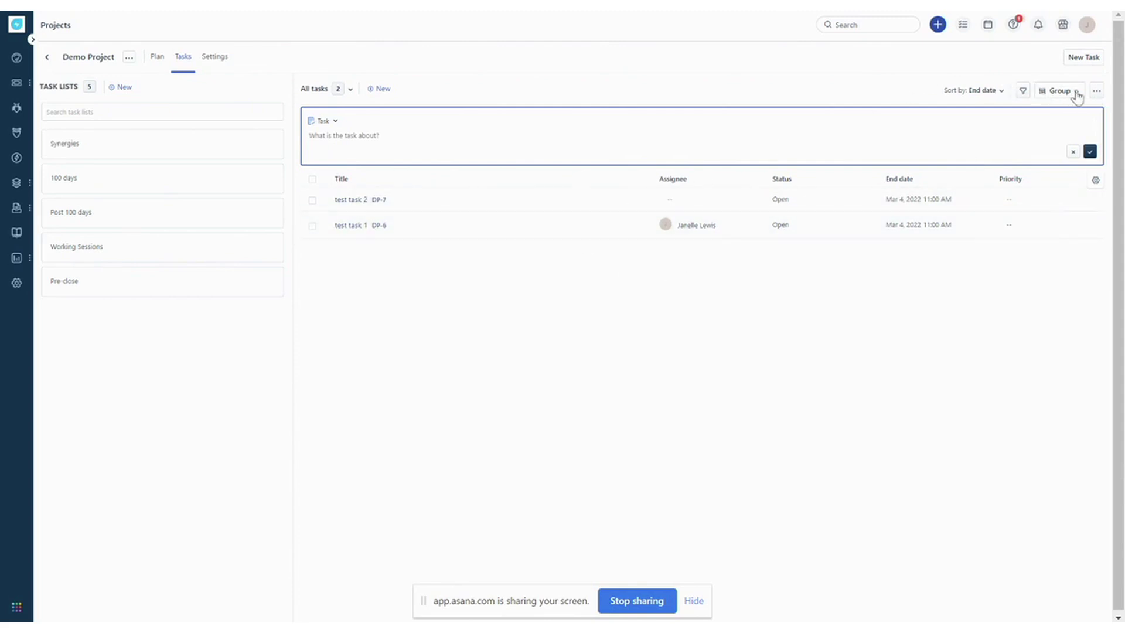
# Step: Upload the Hamilton Grant PMI Plan pre-close CSV through Import Tasks
pyautogui.click(1097, 91)
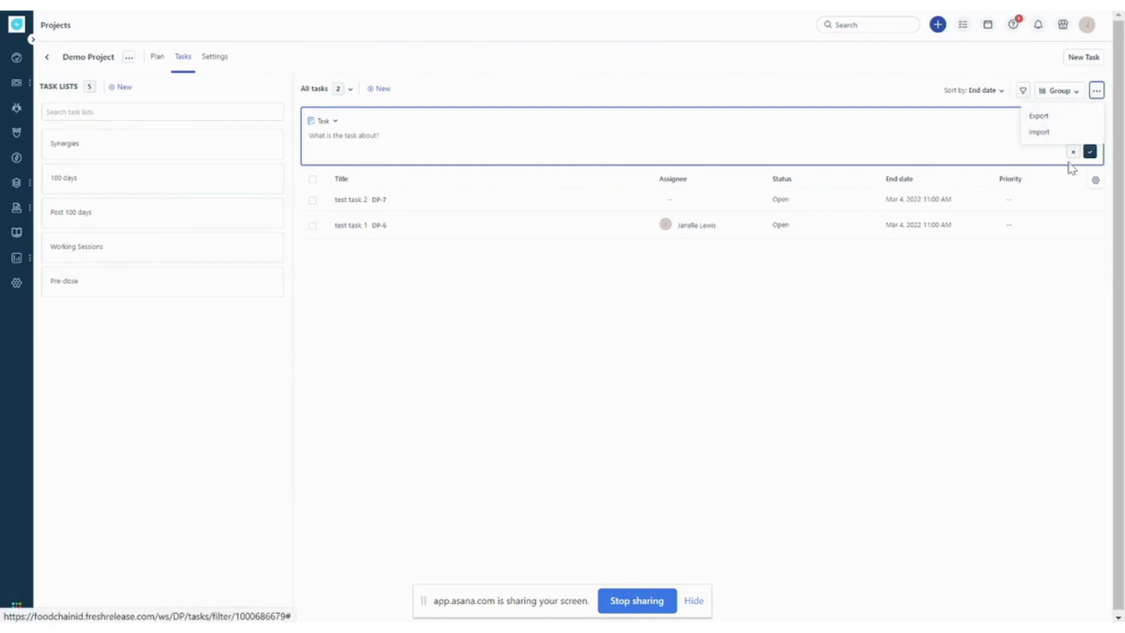
pyautogui.click(1042, 134)
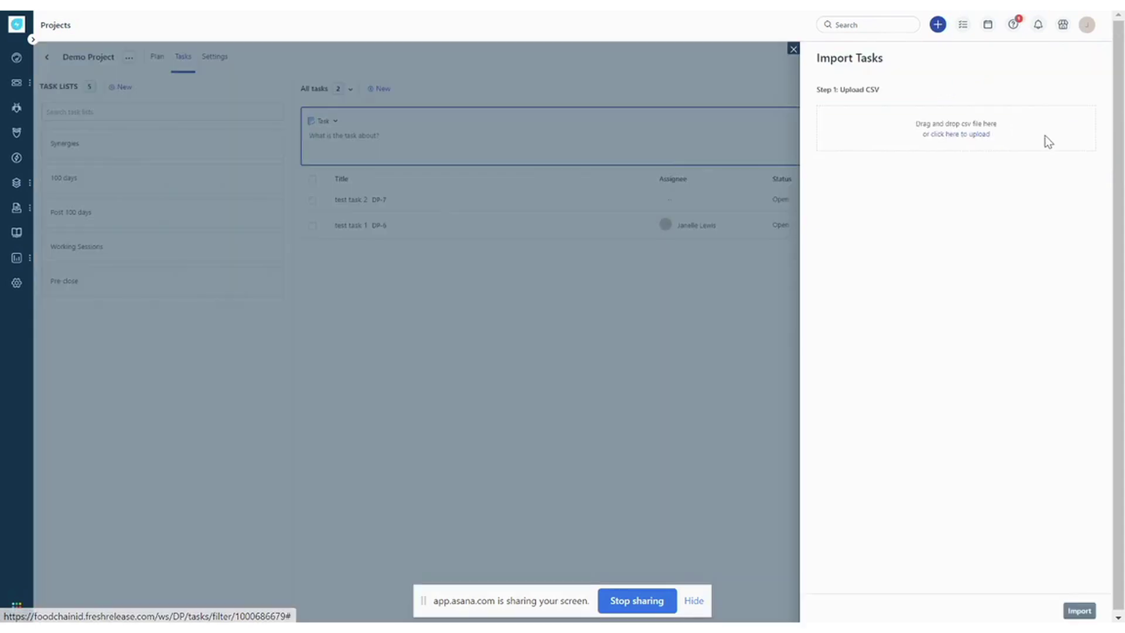
pyautogui.click(967, 141)
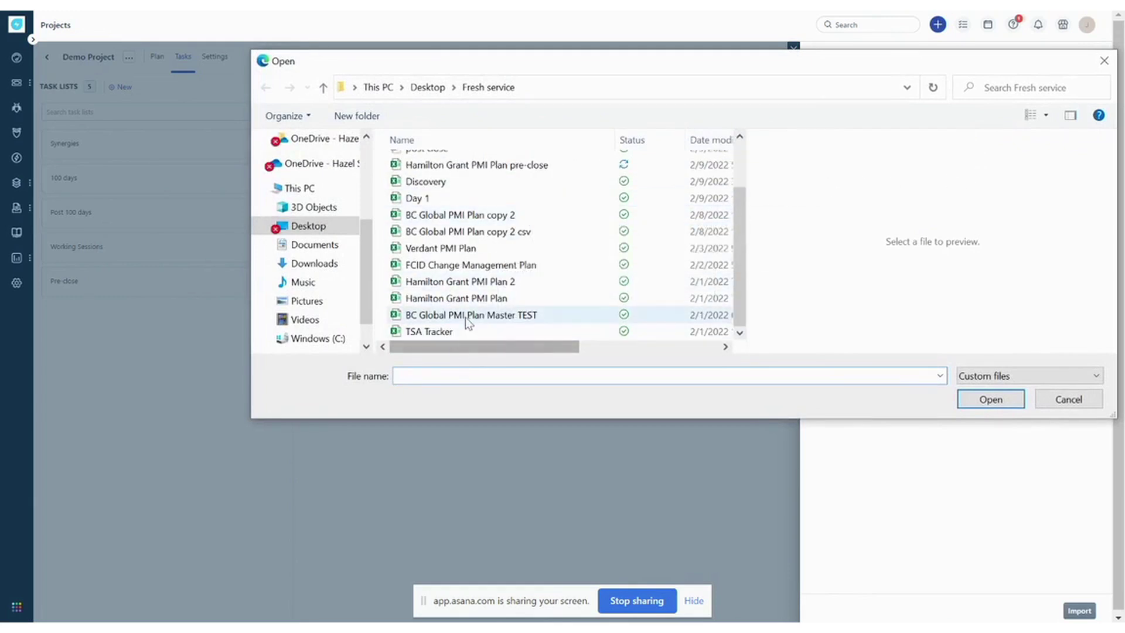
pyautogui.scroll(1, 460, 319)
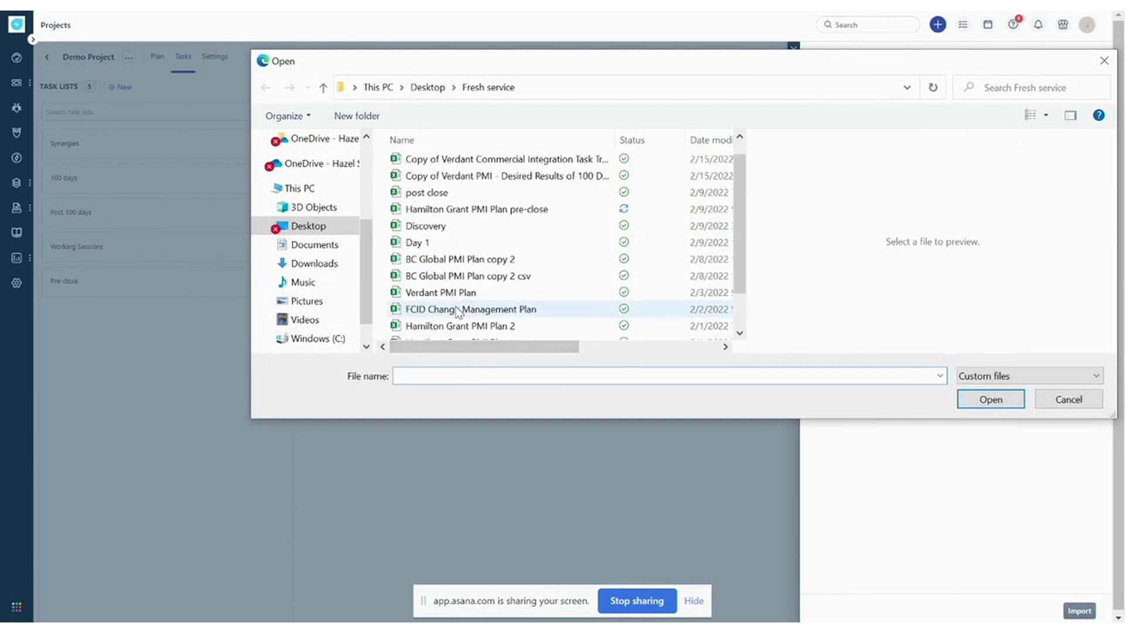
pyautogui.click(479, 210)
pyautogui.click(985, 400)
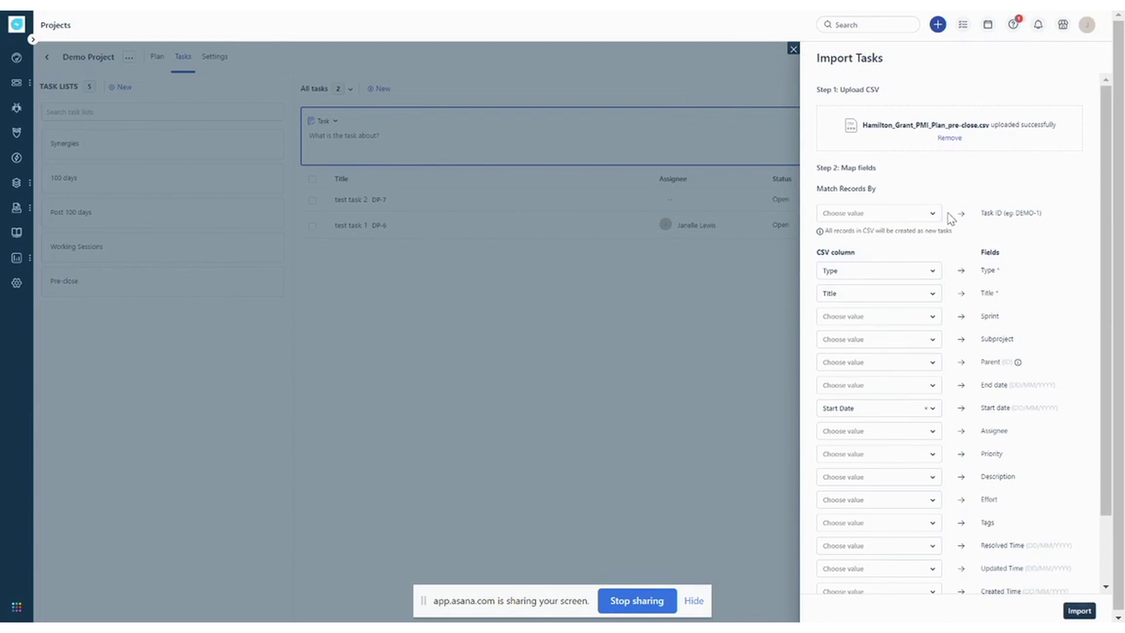
# Step: Review the mapped fields, then bring up the Hamilton Grant spreadsheet in Excel
pyautogui.scroll(-3, 863, 284)
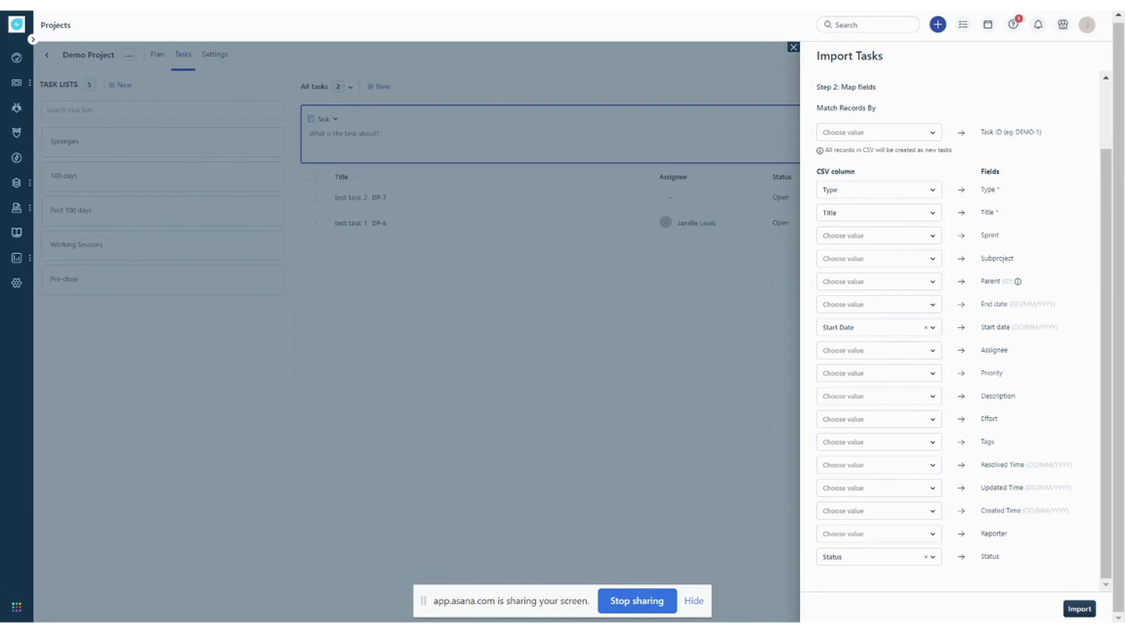
pyautogui.click(747, 588)
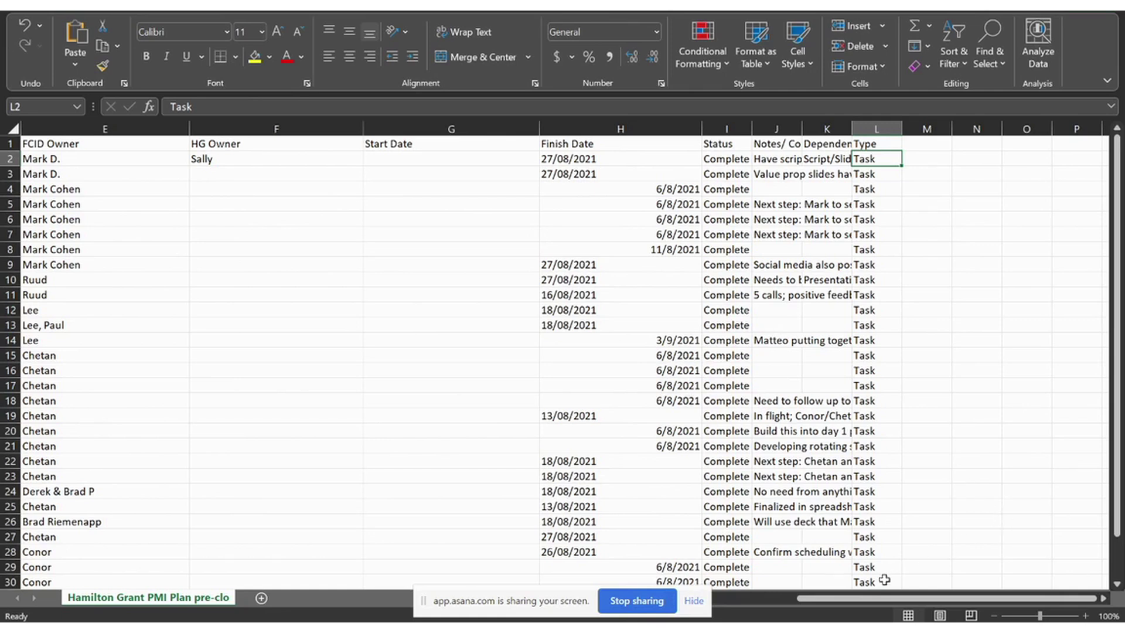
# Step: Look over the sheet's Title column and task rows
pyautogui.moveTo(876, 599); pyautogui.dragTo(624, 566)
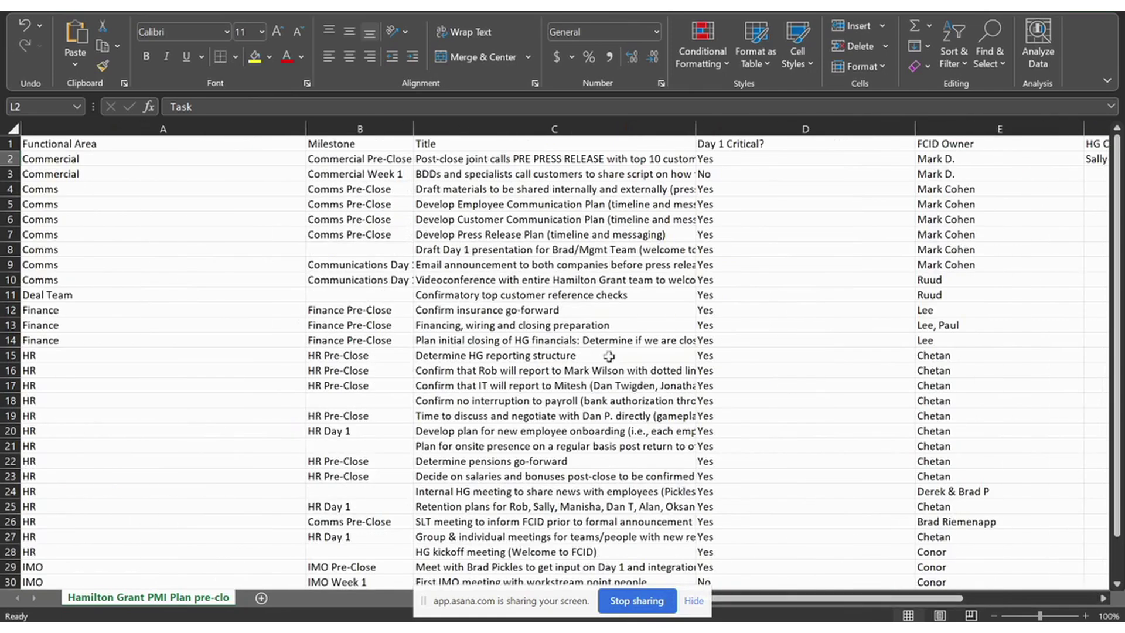
pyautogui.click(480, 146)
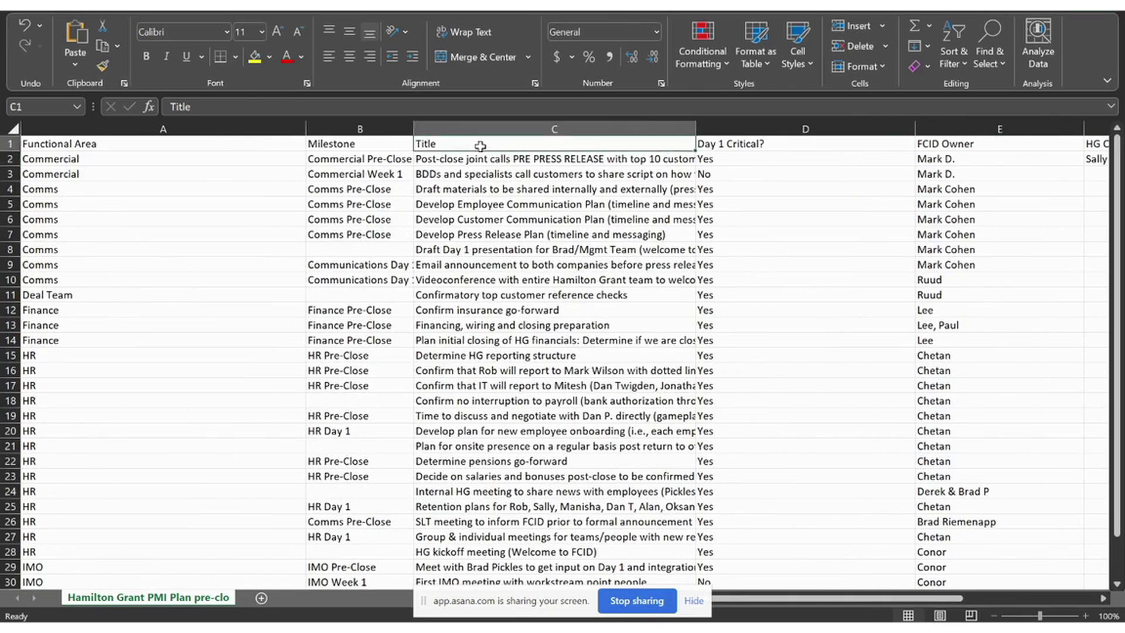
pyautogui.scroll(-3, 503, 170)
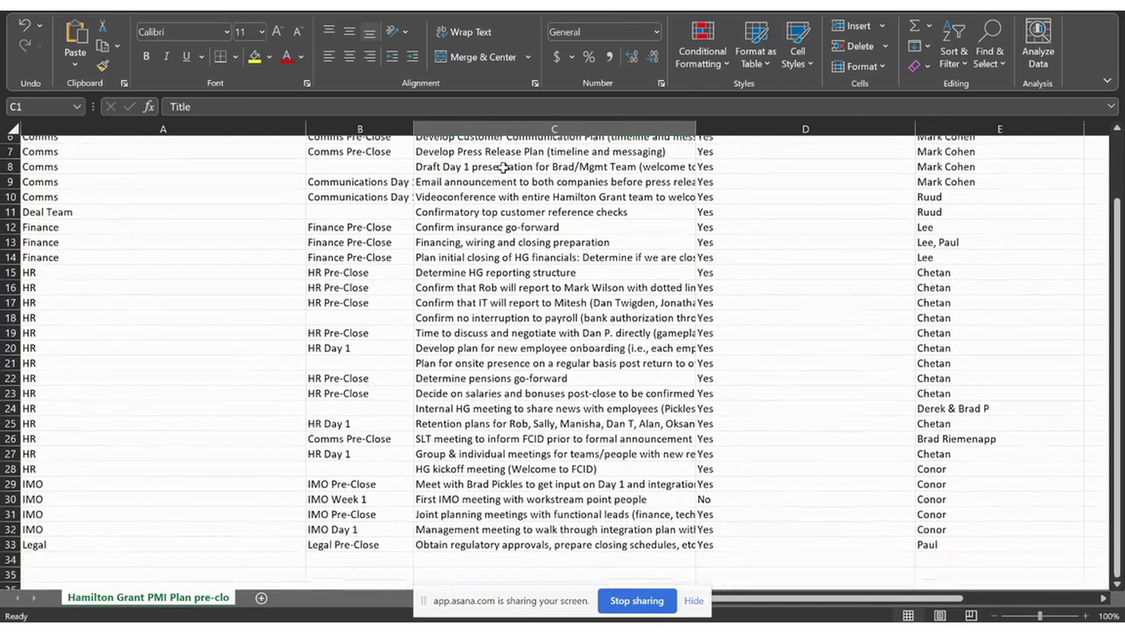
pyautogui.click(508, 332)
pyautogui.scroll(3, 580, 398)
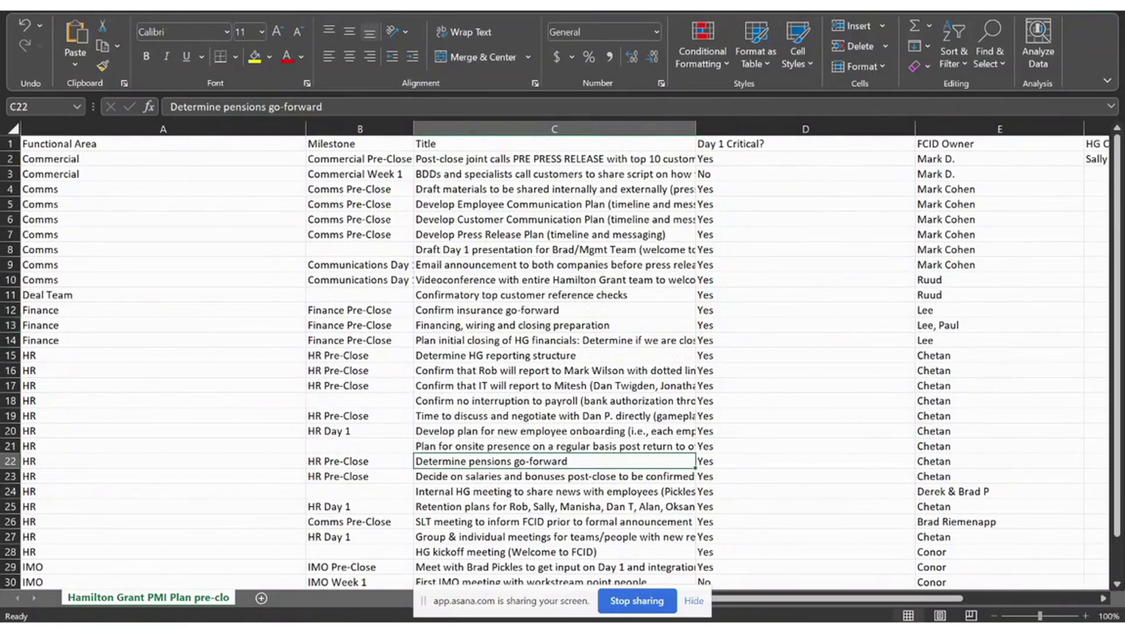
pyautogui.moveTo(831, 598); pyautogui.dragTo(1035, 583)
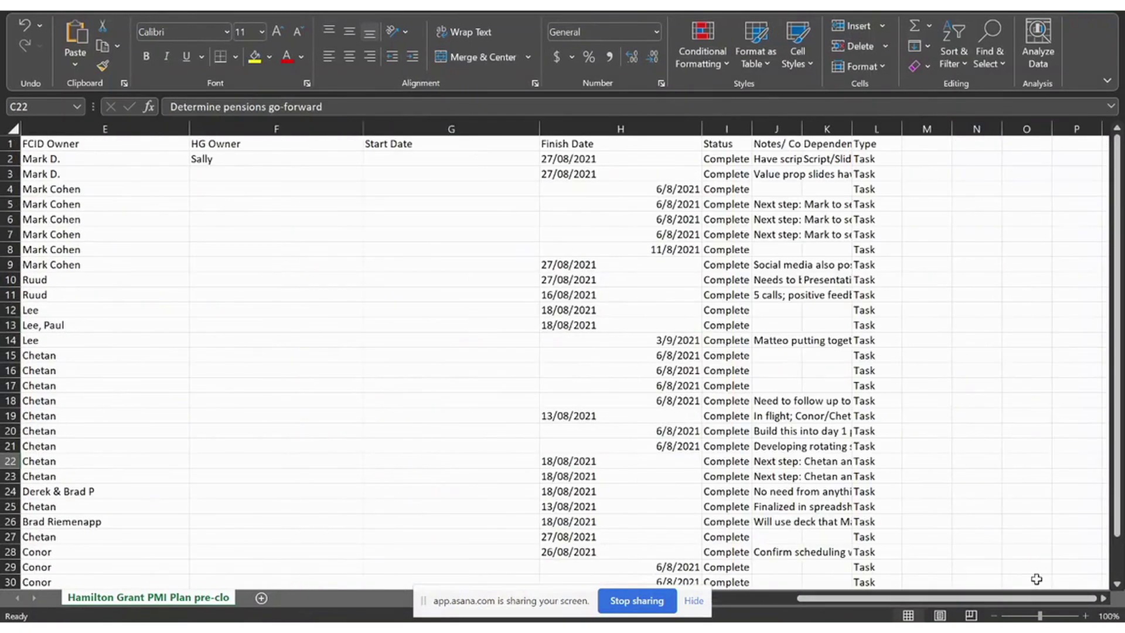
# Step: Enter Task in L2 and fill it down the Type column to row 33
pyautogui.click(867, 147)
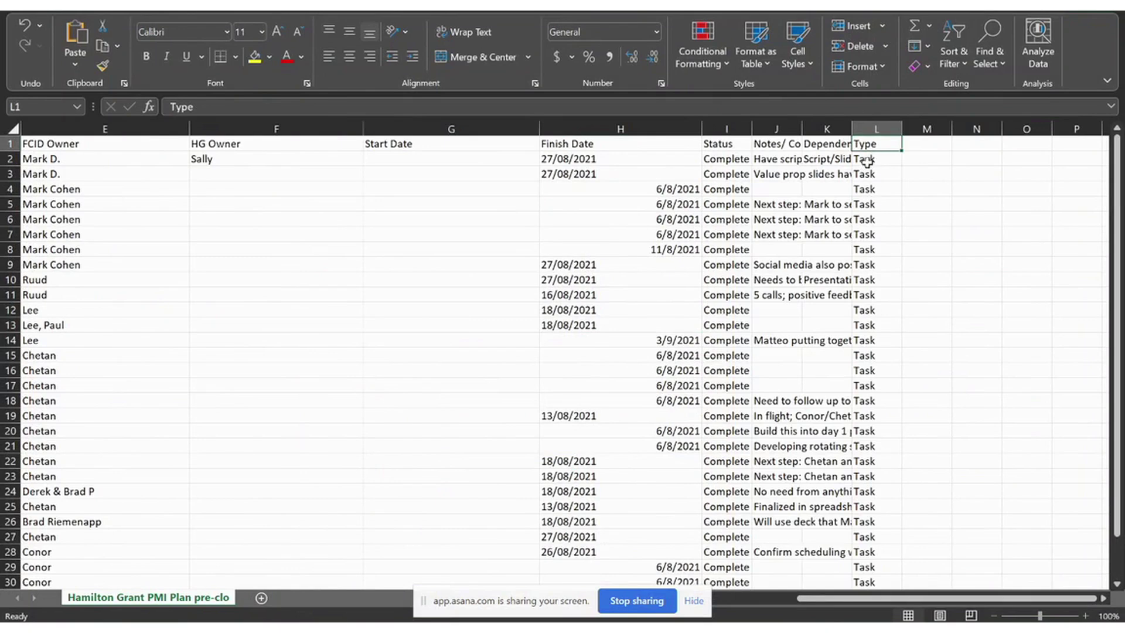
pyautogui.click(885, 158)
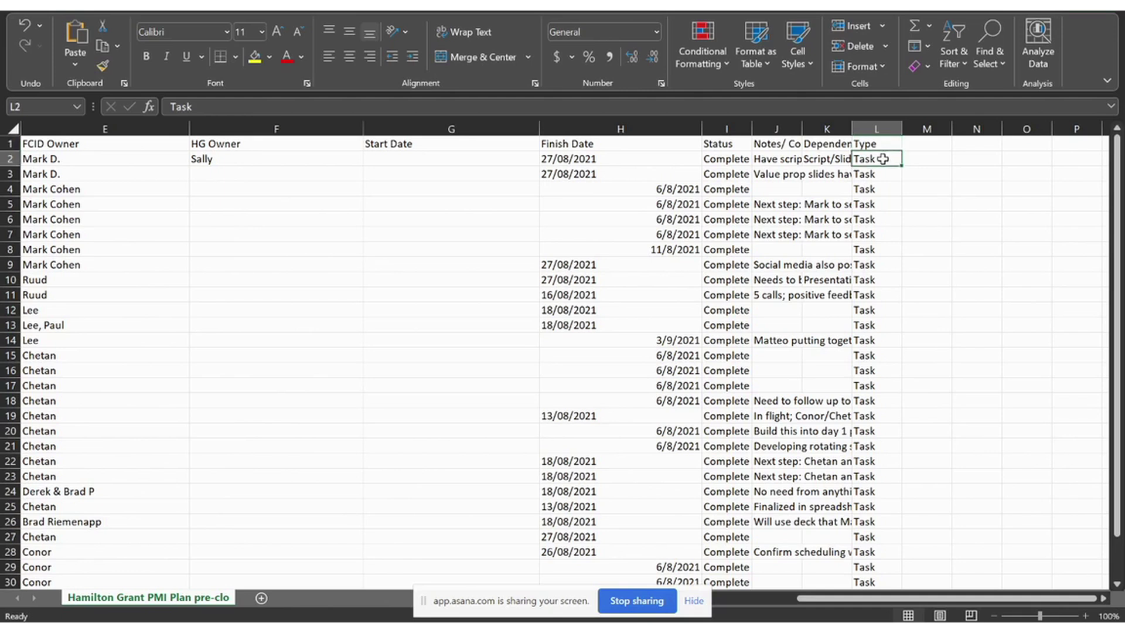
pyautogui.write('Tak')
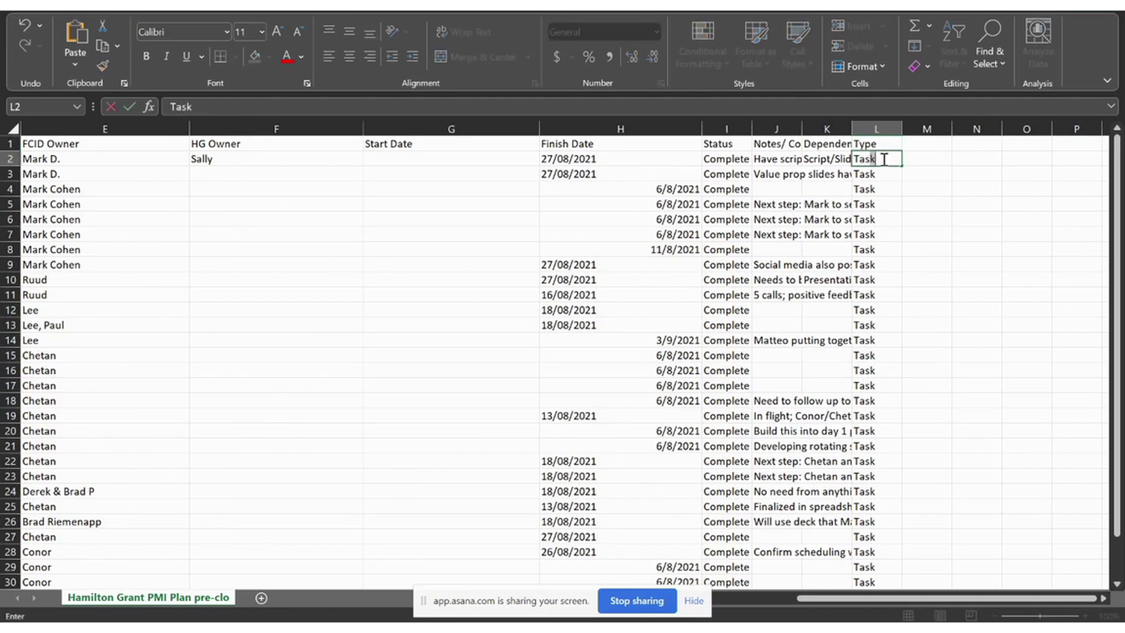
pyautogui.press('Return')
pyautogui.click(880, 160)
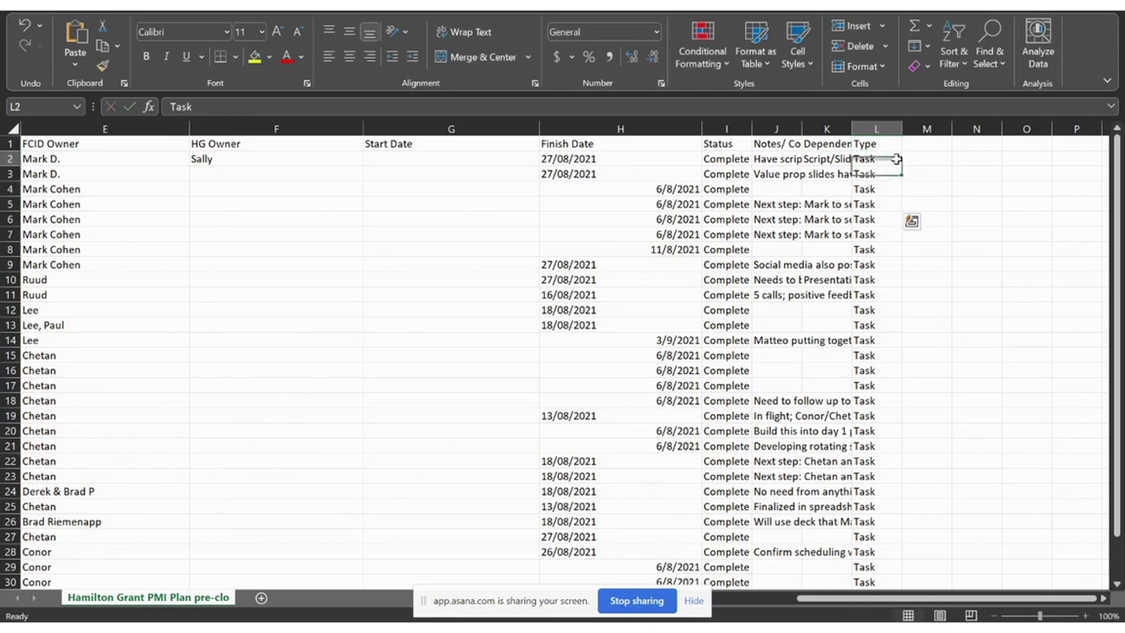
pyautogui.moveTo(901, 166); pyautogui.dragTo(879, 555)
pyautogui.click(1005, 449)
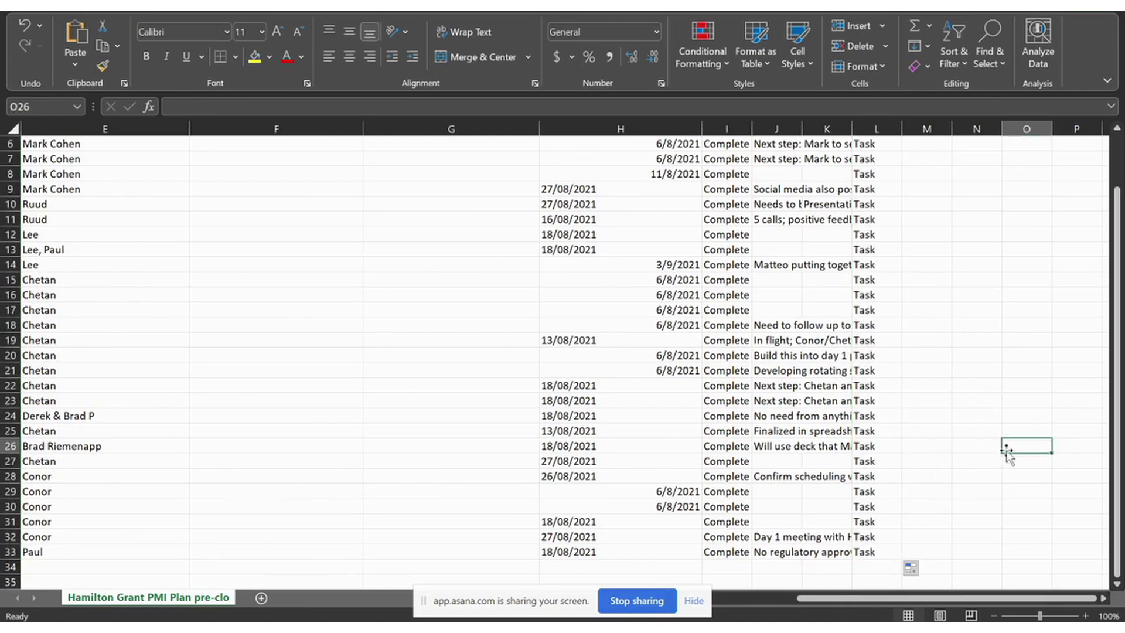
pyautogui.scroll(2, 950, 472)
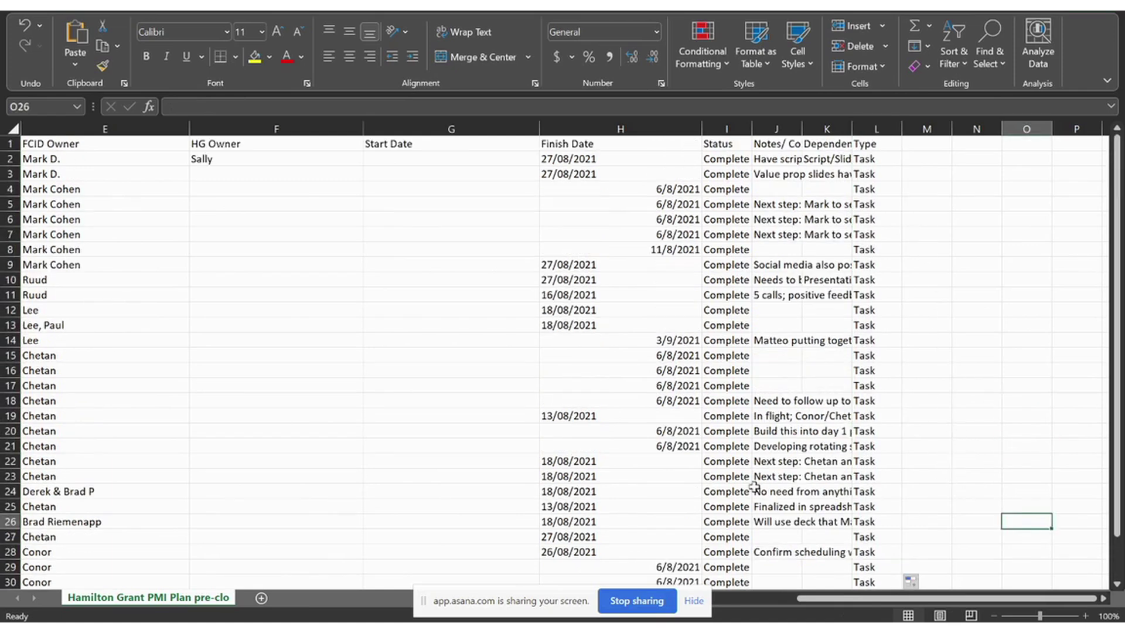
# Step: Check finish-date formats in H2 and H12, then return to the browser's field-mapping step
pyautogui.moveTo(836, 599)
pyautogui.mouseDown()
pyautogui.moveTo(797, 595)
pyautogui.moveTo(835, 595)
pyautogui.mouseUp()
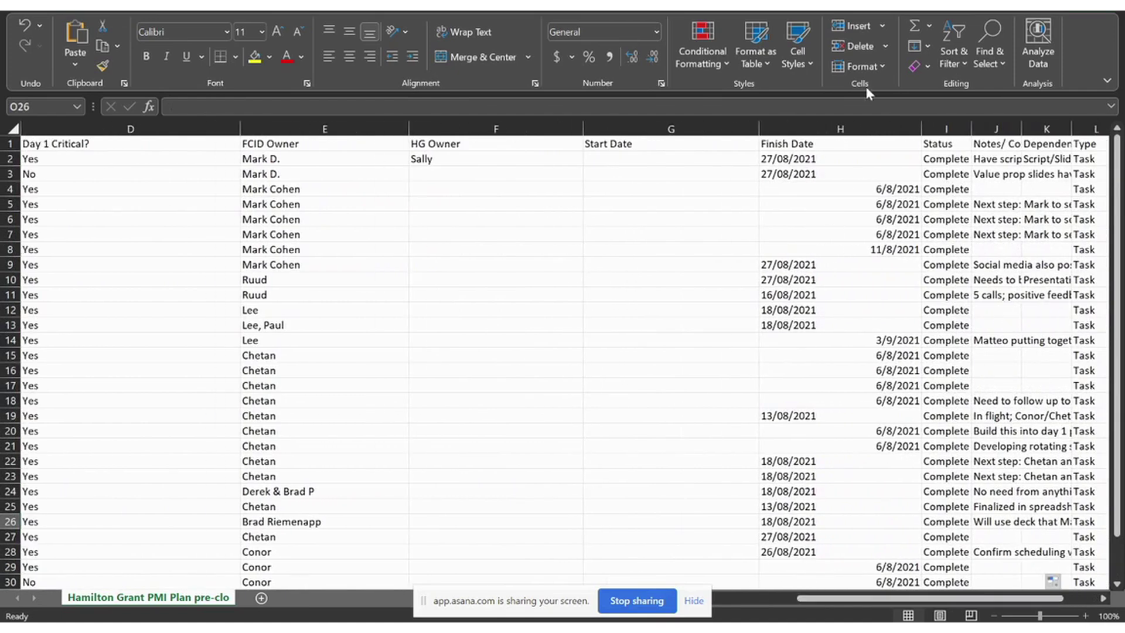
pyautogui.click(815, 159)
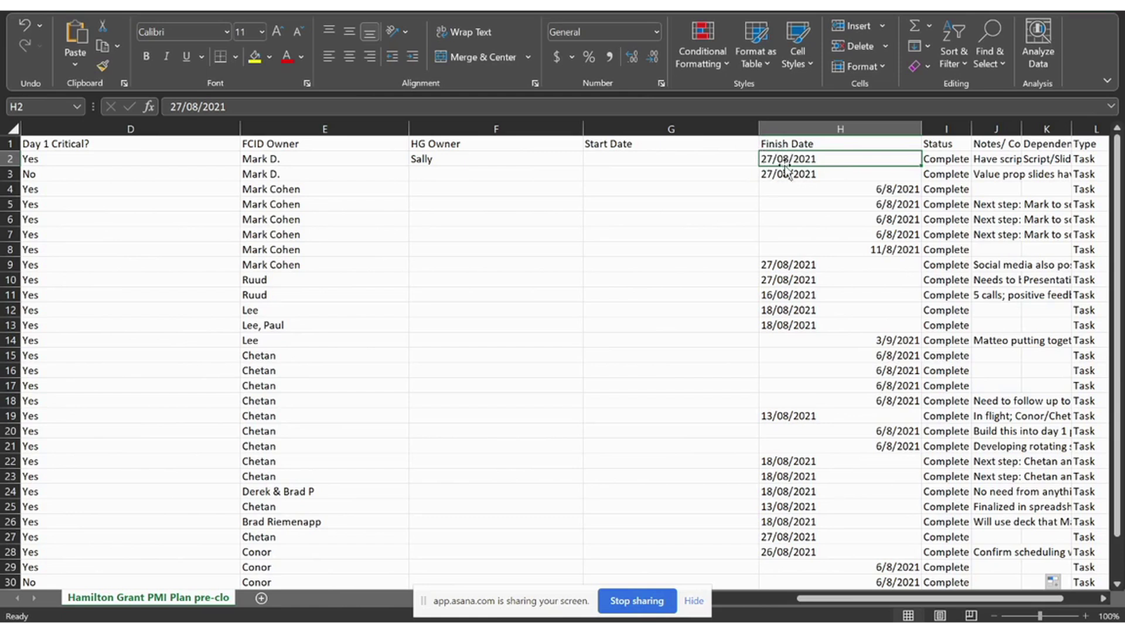
pyautogui.click(864, 313)
pyautogui.scroll(-2, 656, 510)
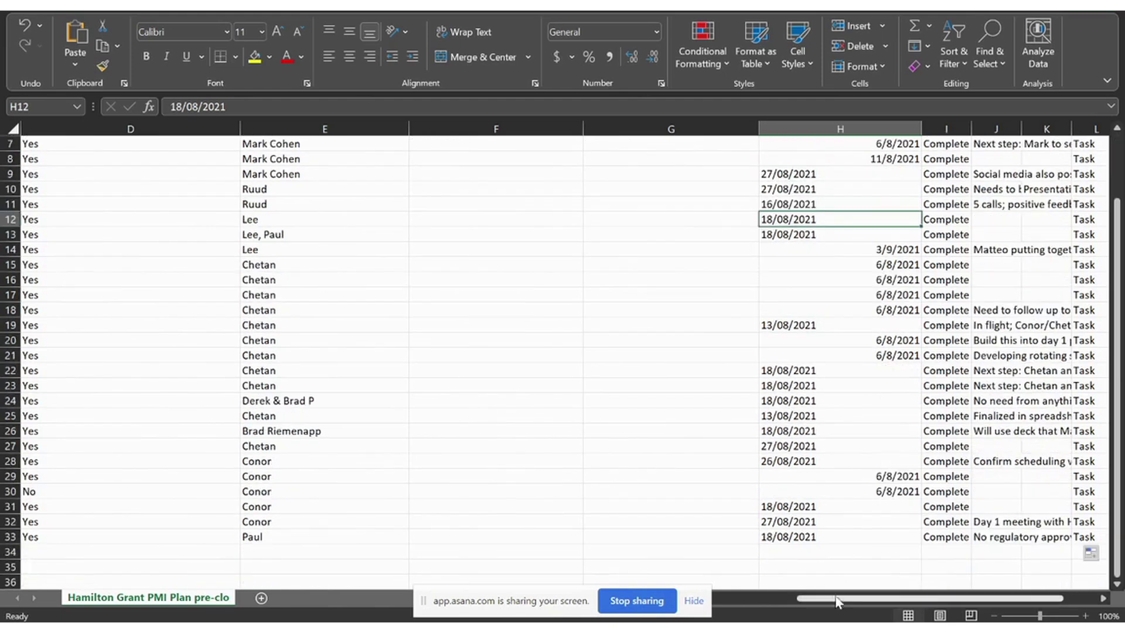
pyautogui.scroll(-1, 836, 602)
pyautogui.moveTo(836, 598); pyautogui.dragTo(677, 576)
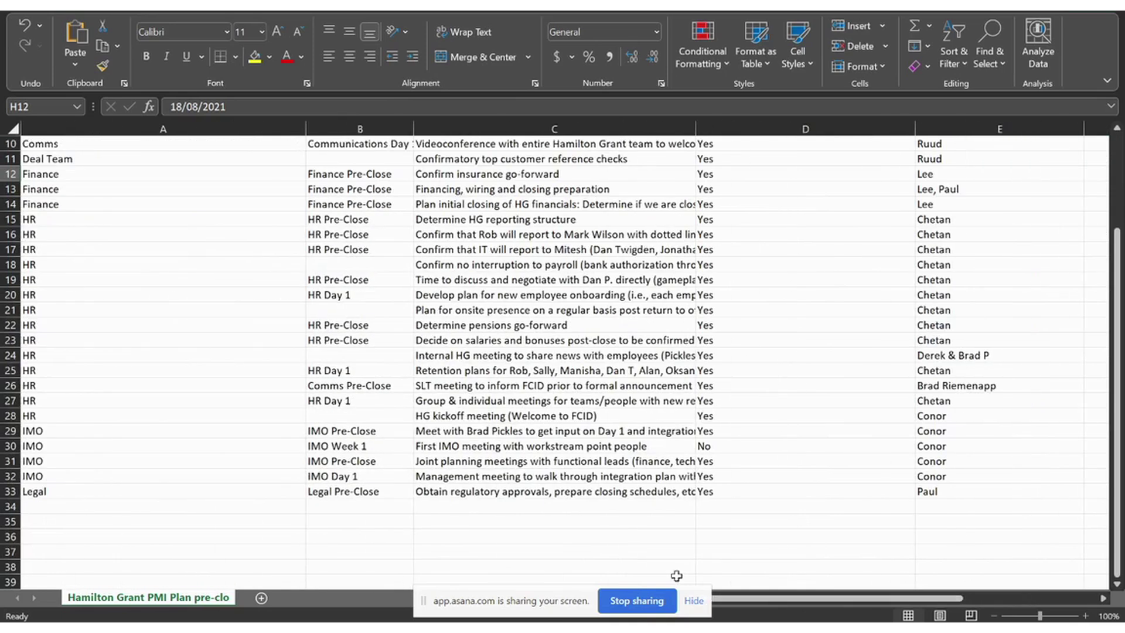
pyautogui.scroll(3, 659, 426)
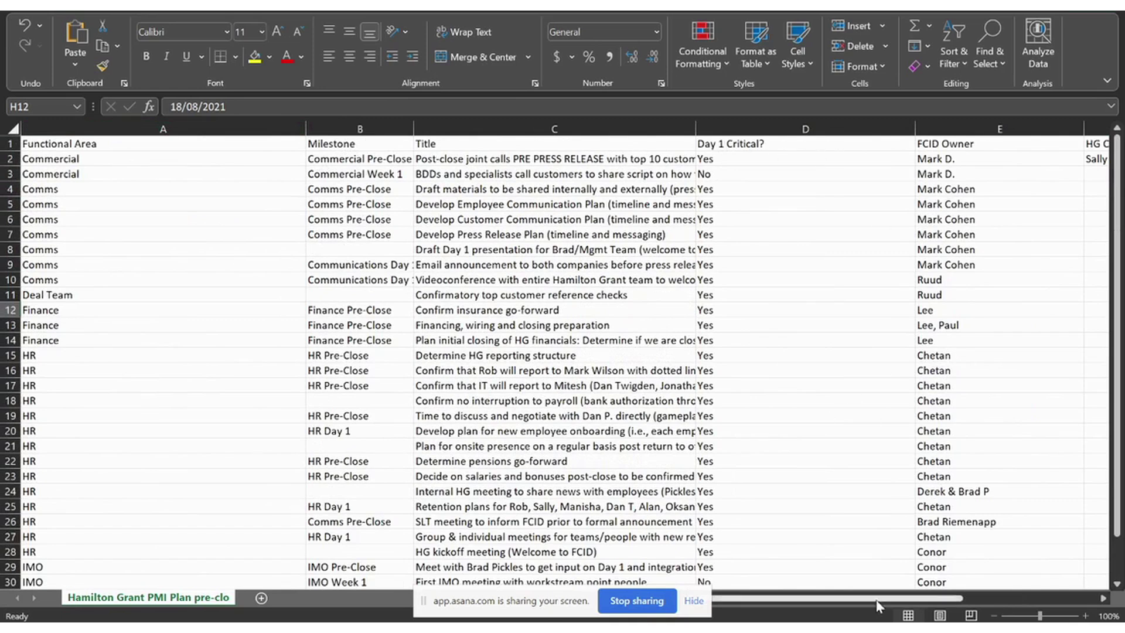
pyautogui.hscroll(5, 884, 603)
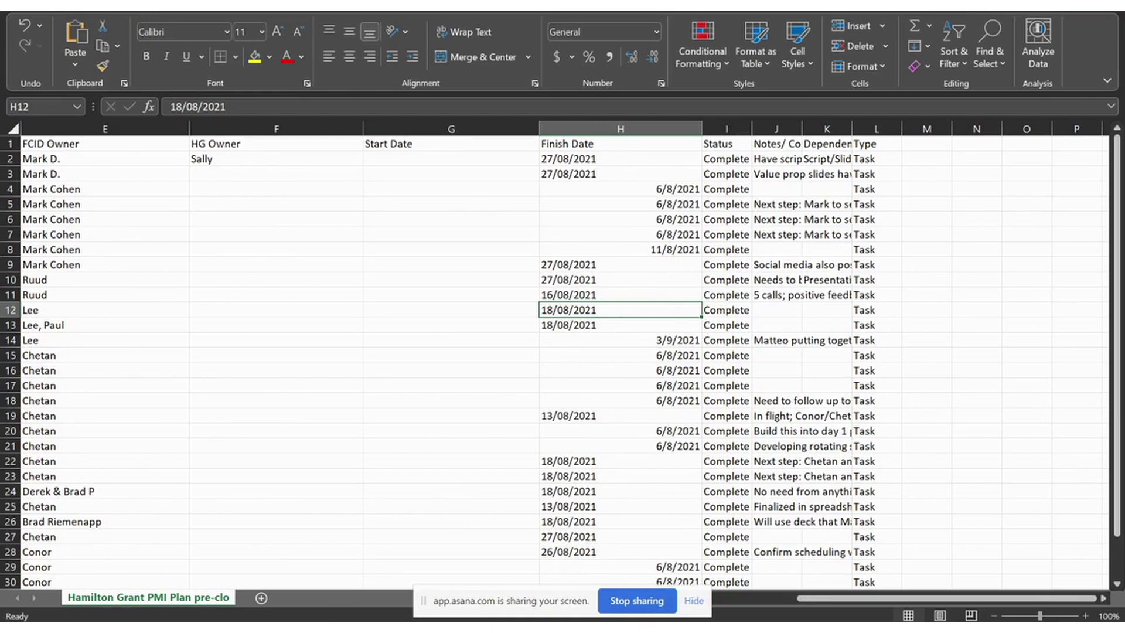
pyautogui.hotkey('alt', 'Tab')
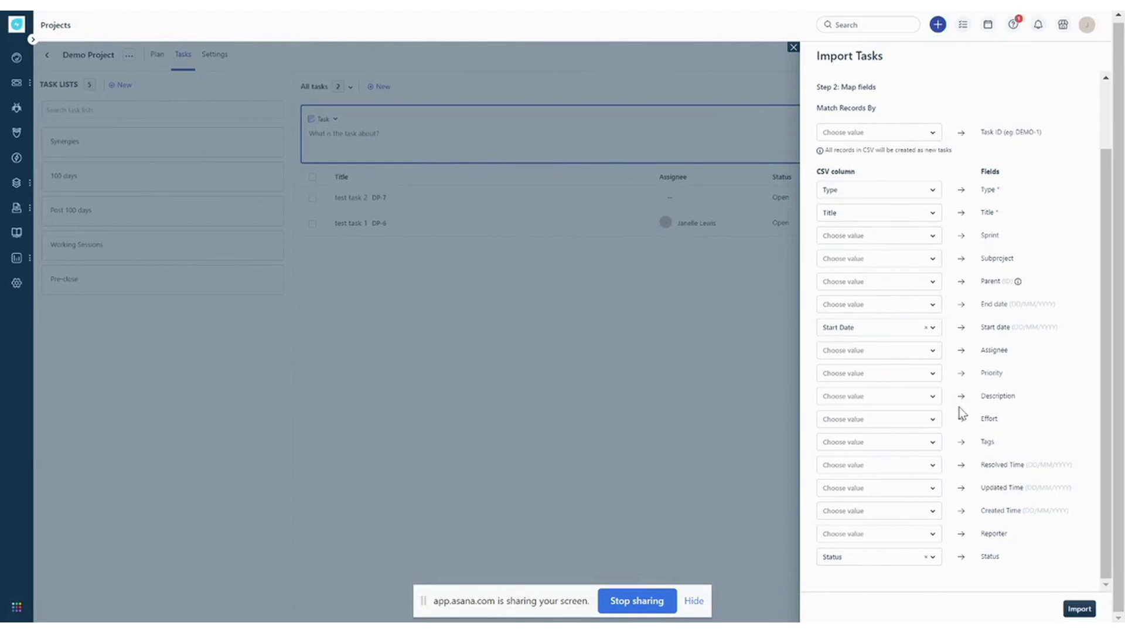
pyautogui.scroll(2, 996, 398)
# Step: Confirm the Type and Title column mappings and start the CSV task import
pyautogui.scroll(-2, 985, 375)
pyautogui.click(850, 193)
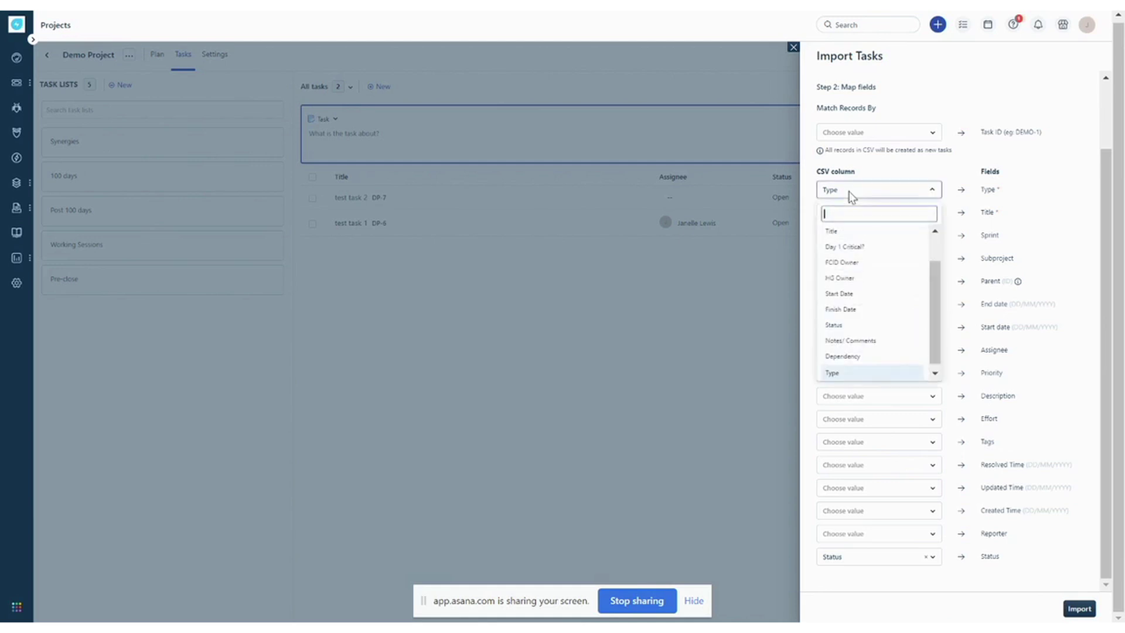
pyautogui.click(851, 195)
pyautogui.click(927, 217)
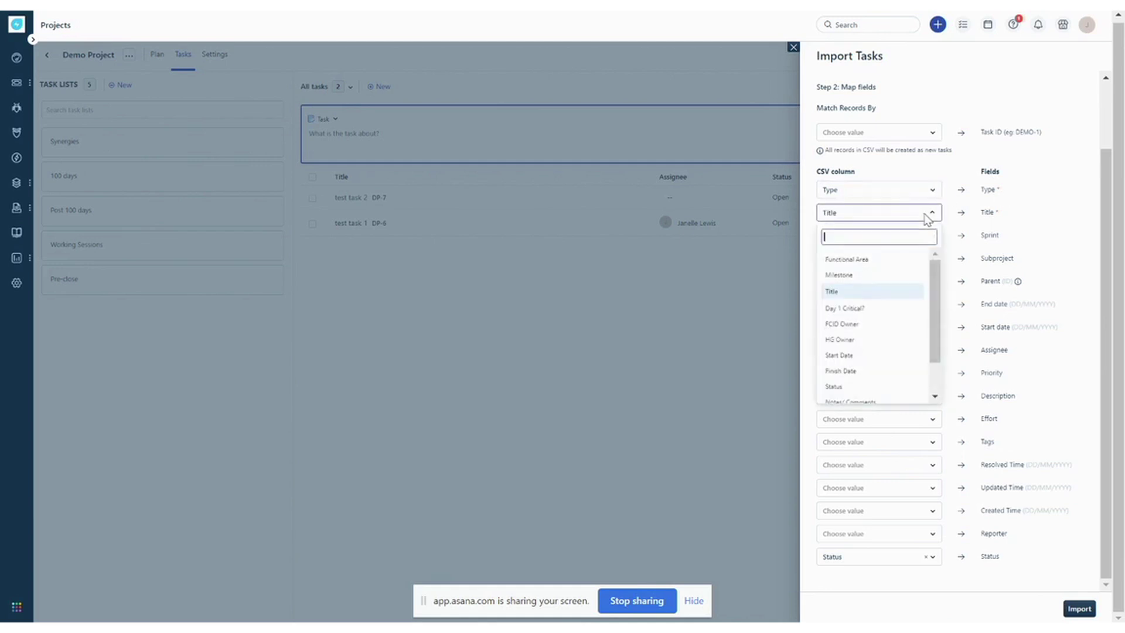
pyautogui.click(924, 220)
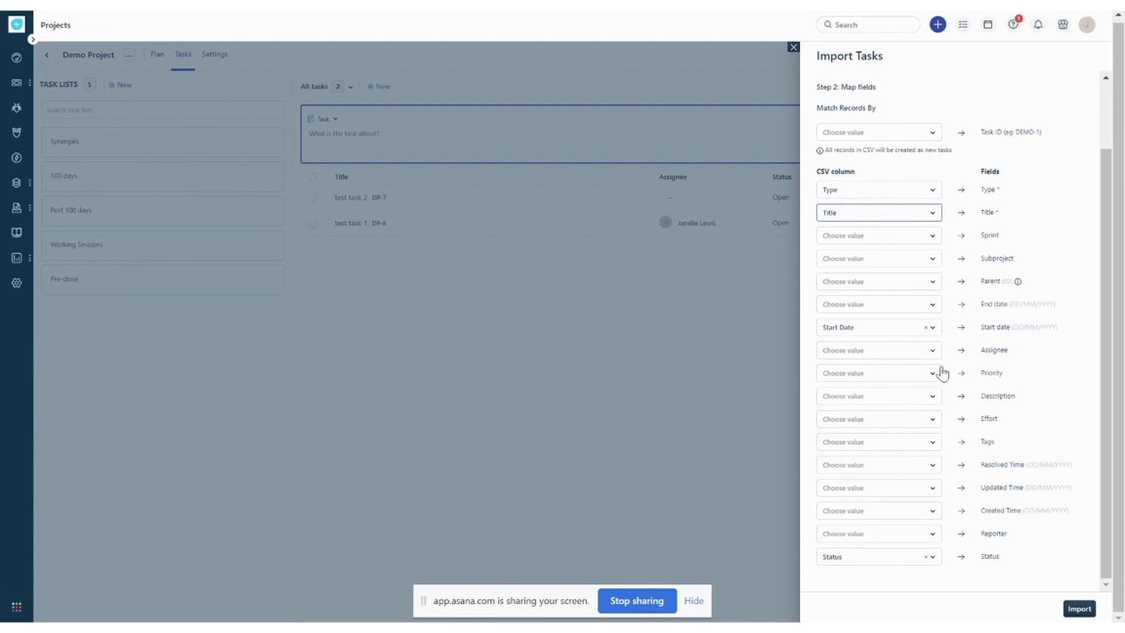
pyautogui.click(1079, 609)
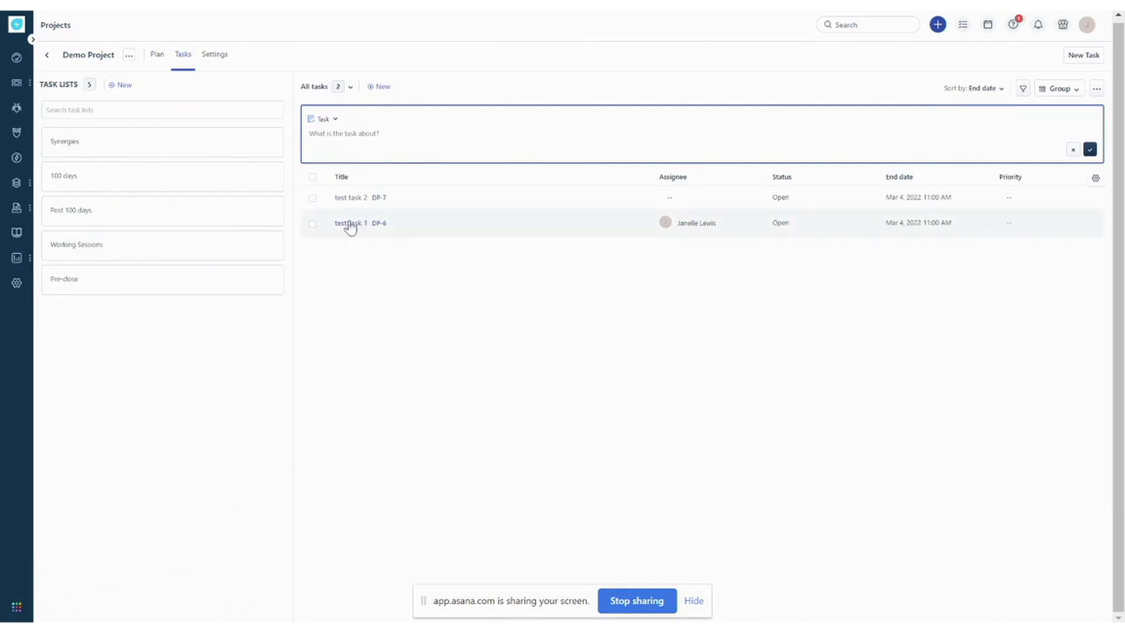
# Step: Reload Demo Project's task list and scroll through all 34 tasks, including the imported Complete ones
pyautogui.click(157, 55)
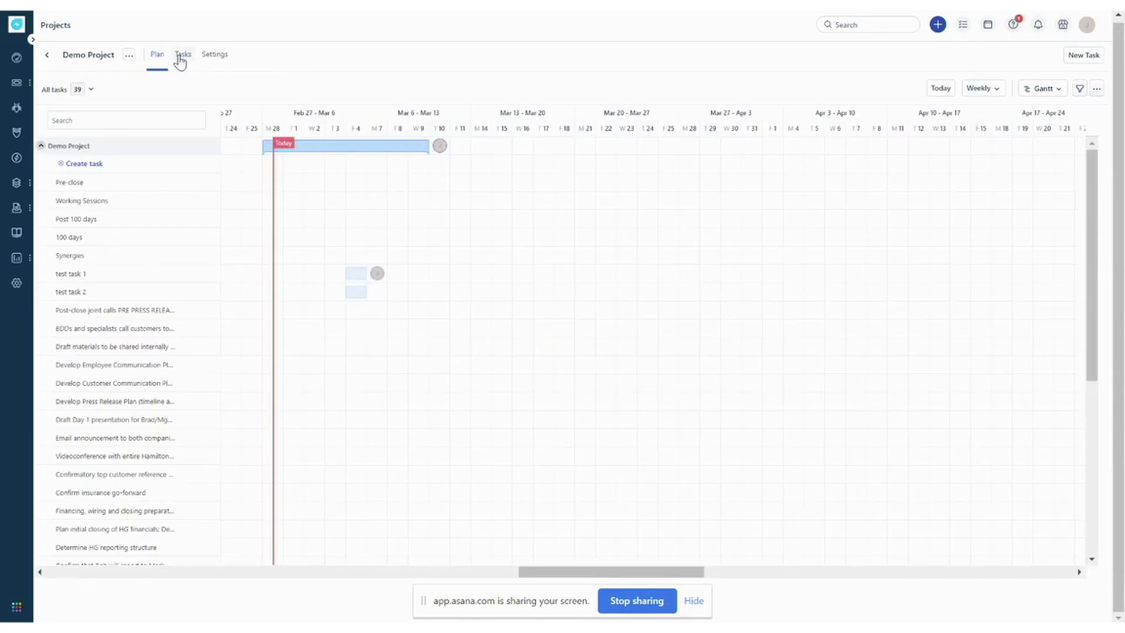
pyautogui.click(181, 57)
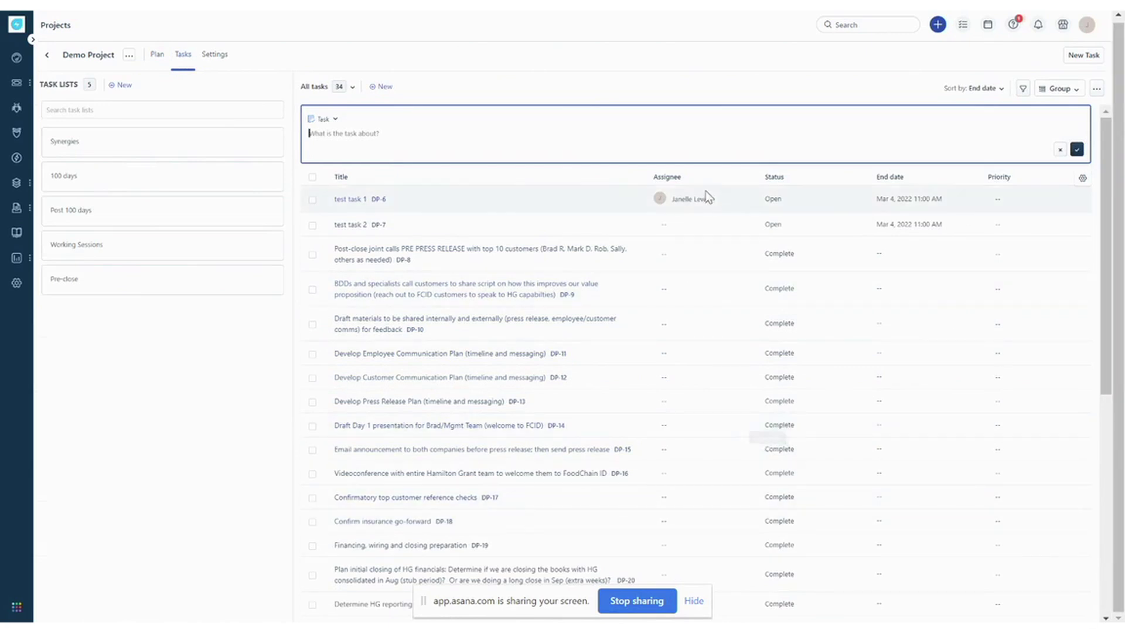
pyautogui.scroll(-4, 527, 279)
pyautogui.scroll(-3, 530, 284)
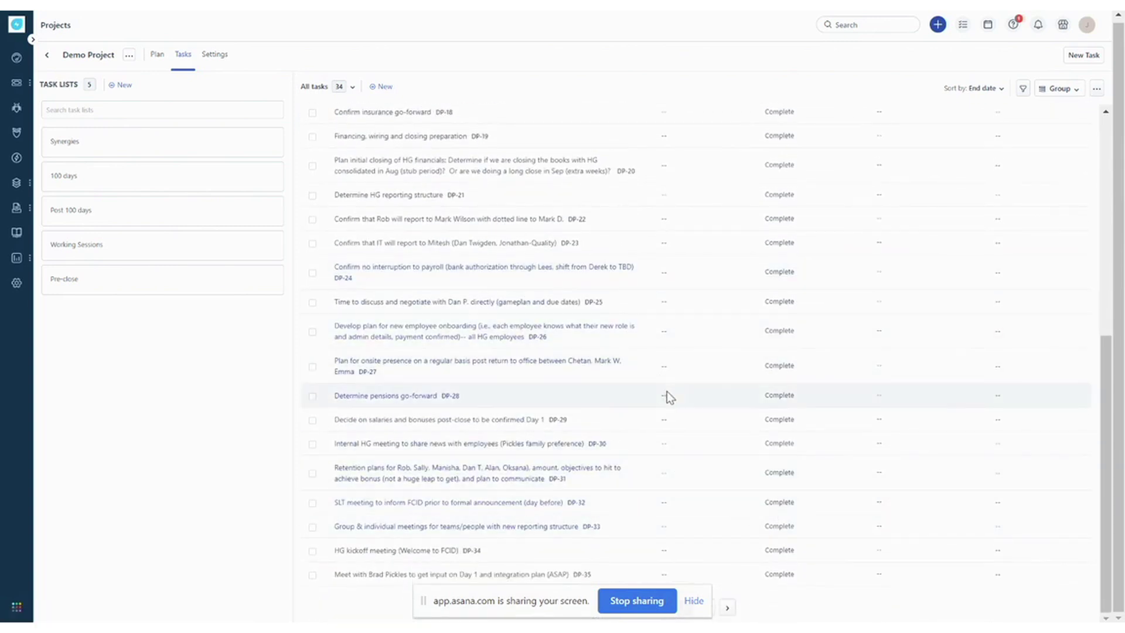
pyautogui.scroll(7, 666, 390)
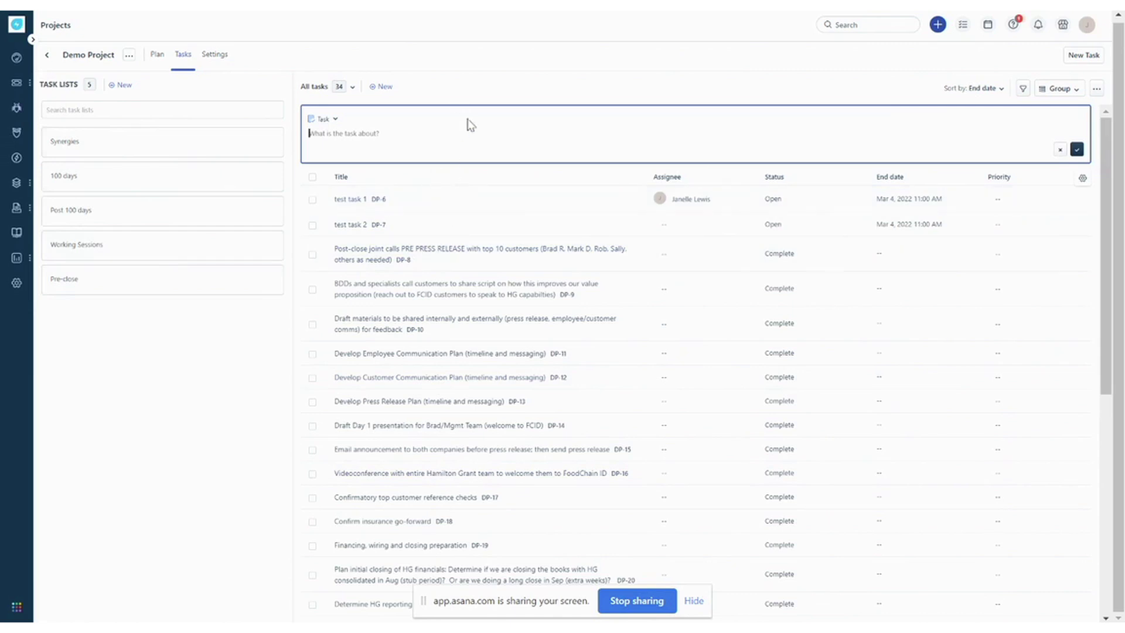
# Step: Switch the task layout to List, then to Board with Open, In Progress and Closed columns
pyautogui.click(1058, 89)
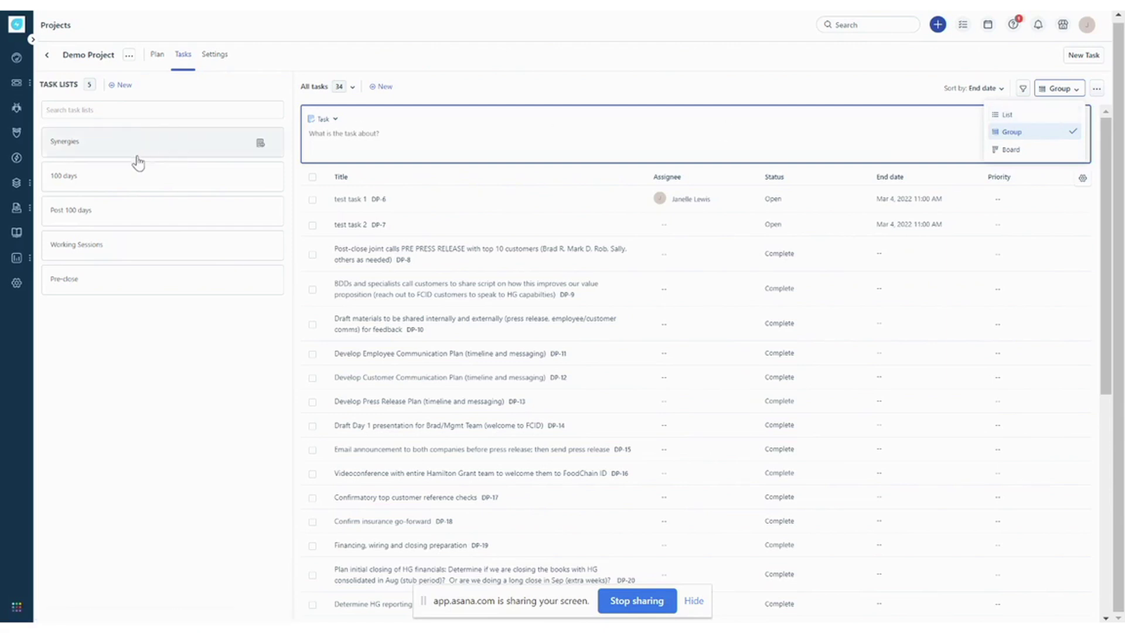
pyautogui.click(1033, 116)
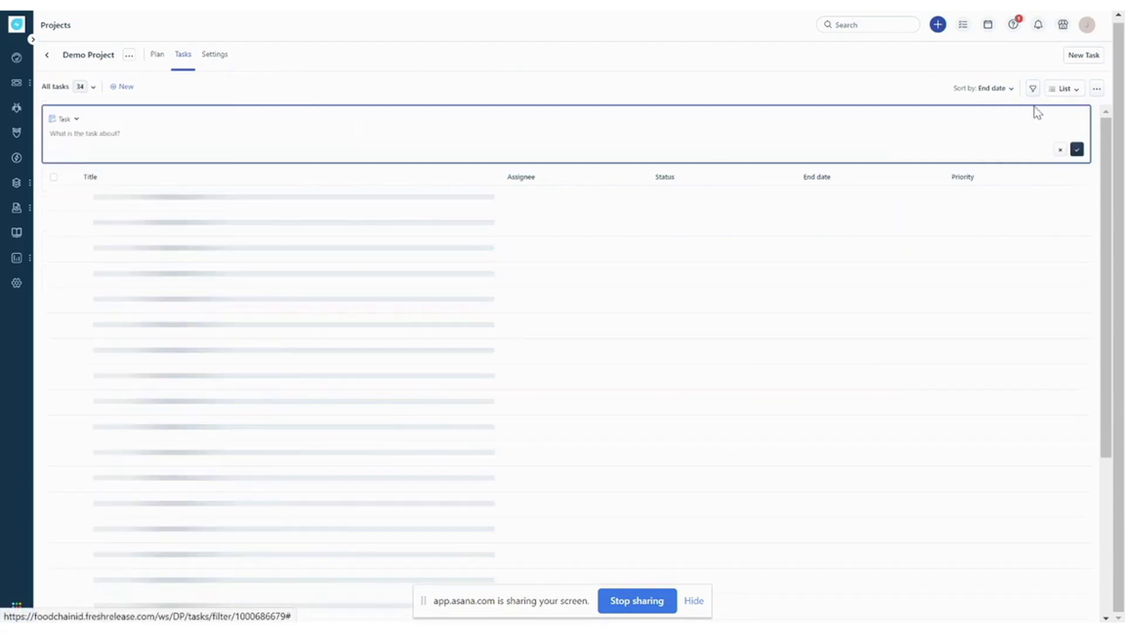
pyautogui.click(1064, 90)
pyautogui.click(1028, 153)
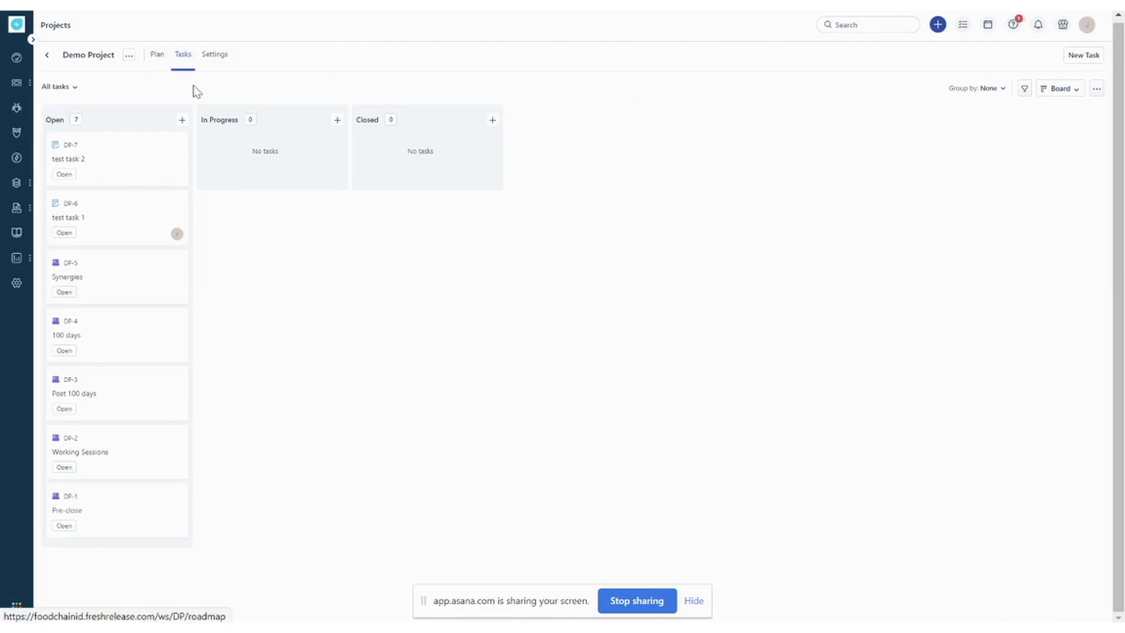
pyautogui.click(163, 62)
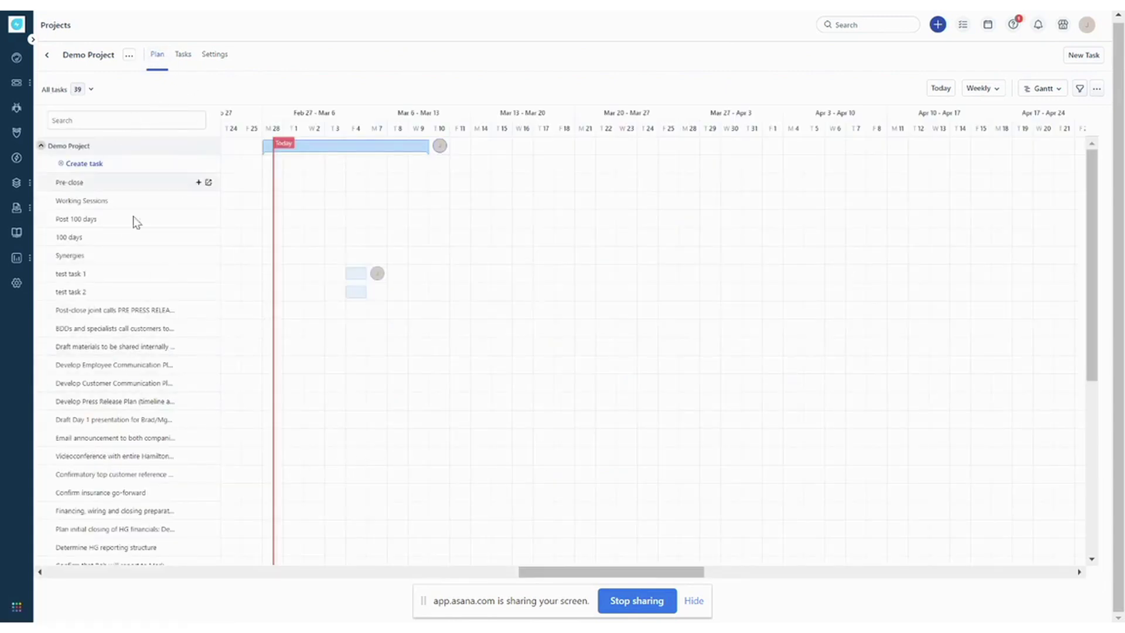
pyautogui.scroll(-10, 560, 324)
pyautogui.scroll(10, 565, 359)
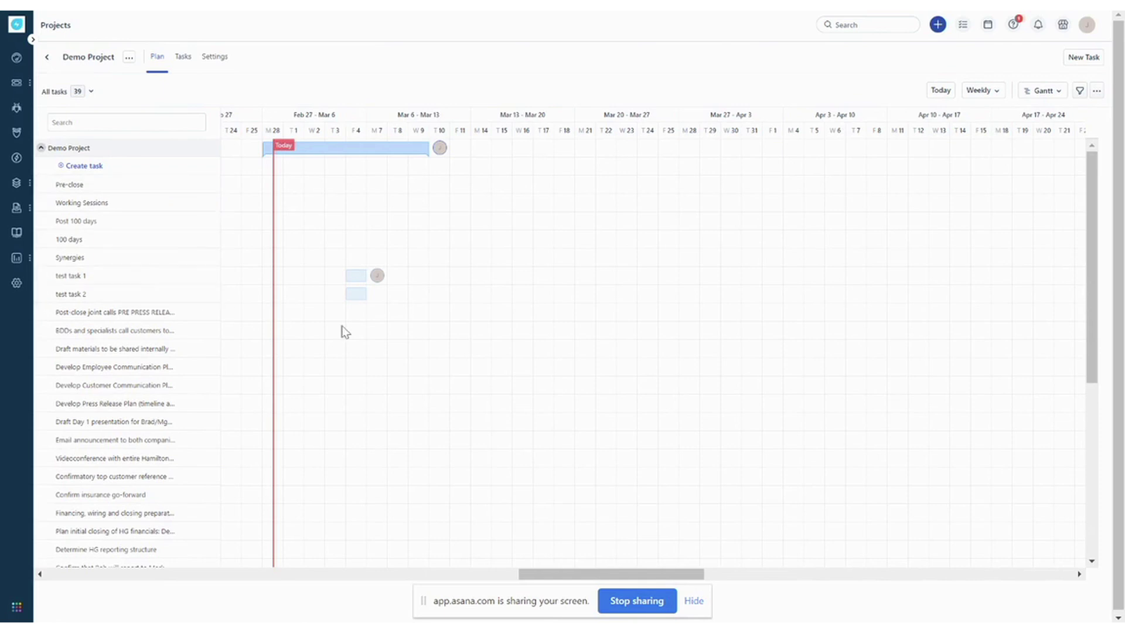
pyautogui.click(1029, 100)
pyautogui.click(1043, 135)
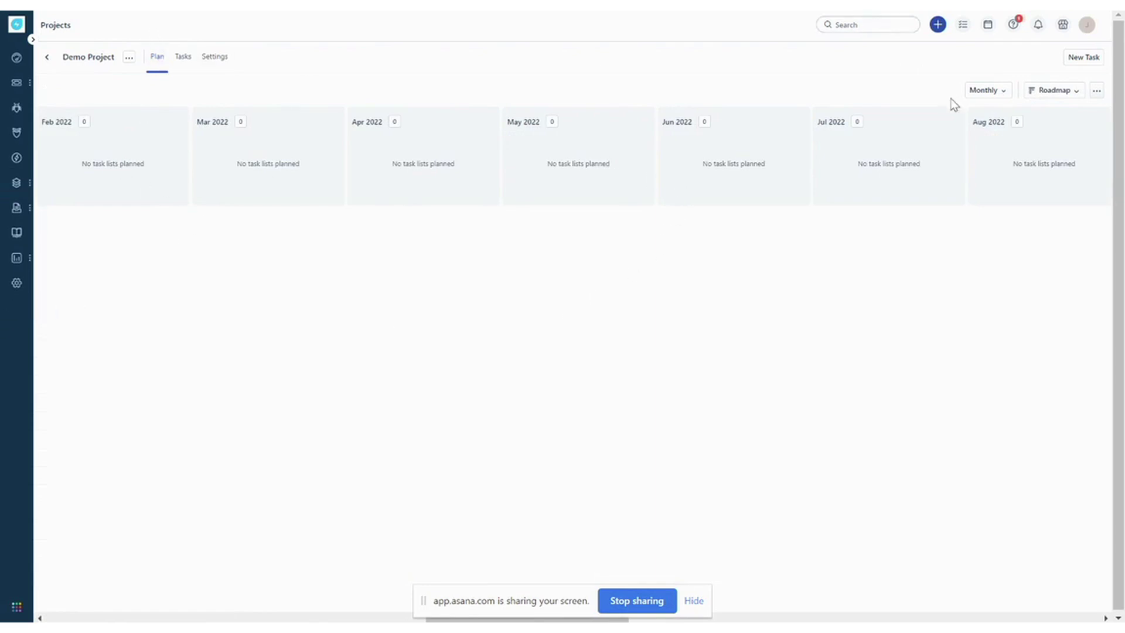
pyautogui.click(1004, 90)
pyautogui.click(1004, 132)
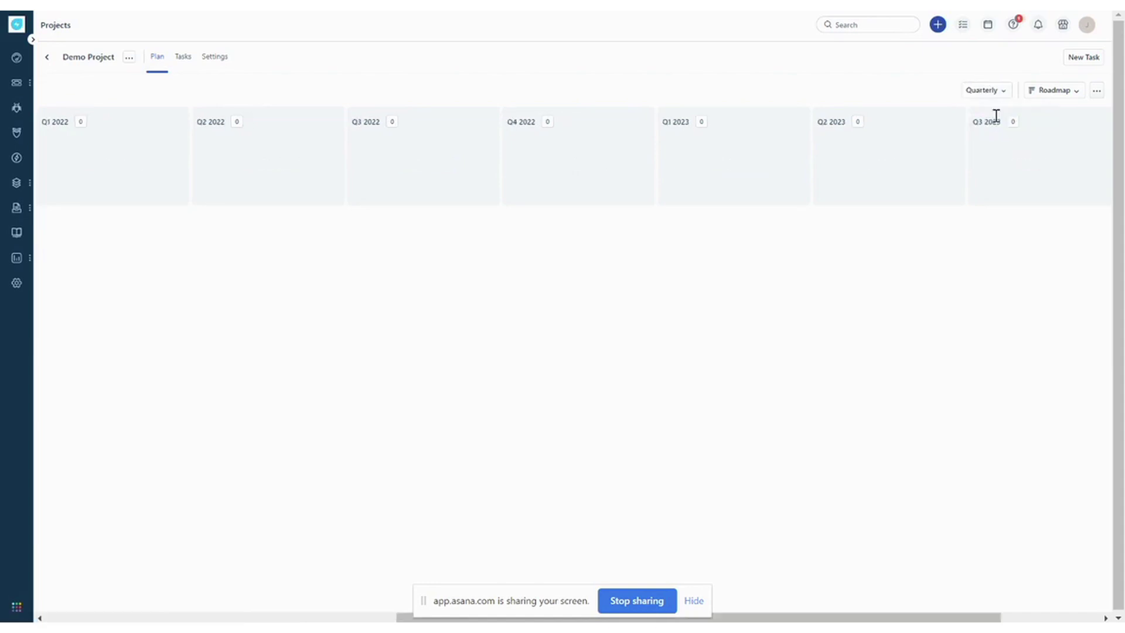
pyautogui.click(989, 93)
pyautogui.click(999, 147)
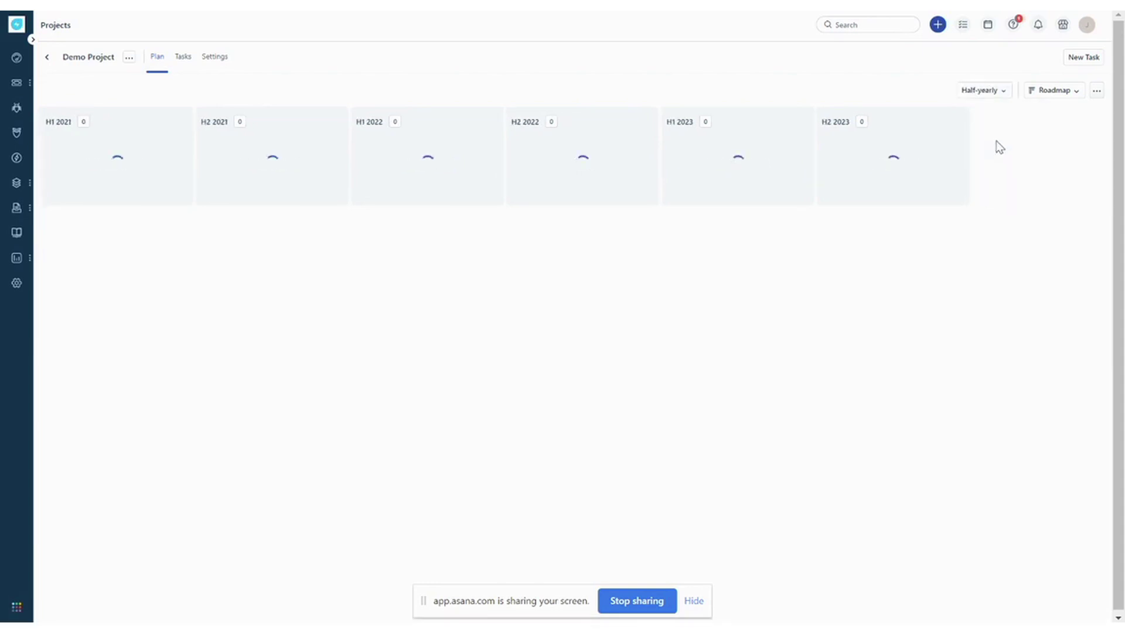
pyautogui.click(987, 98)
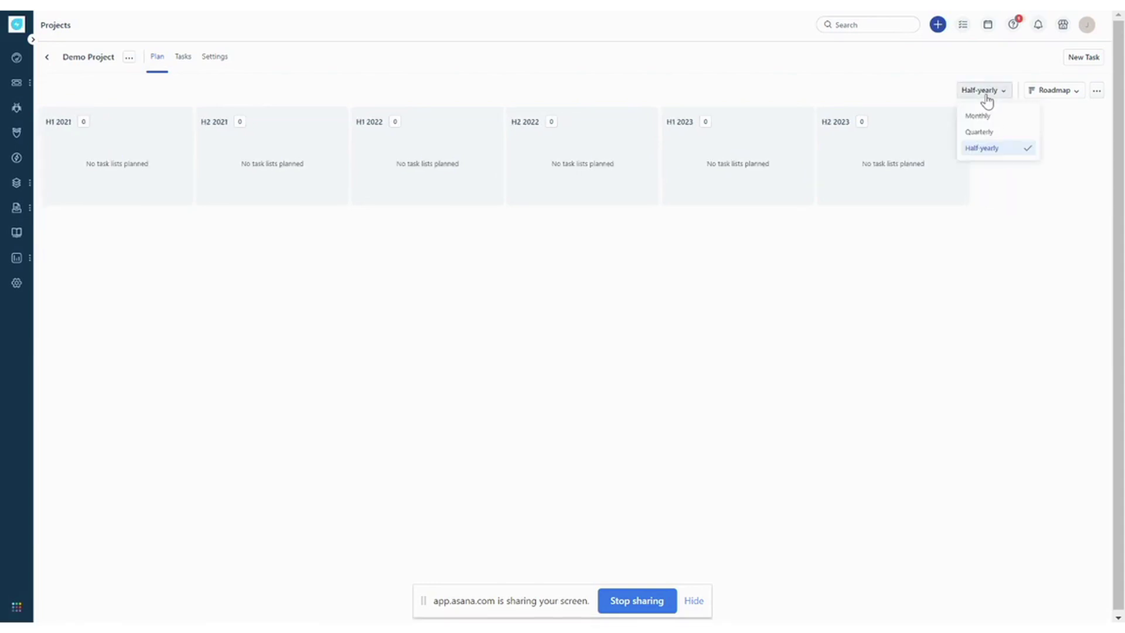
pyautogui.click(476, 85)
pyautogui.click(183, 59)
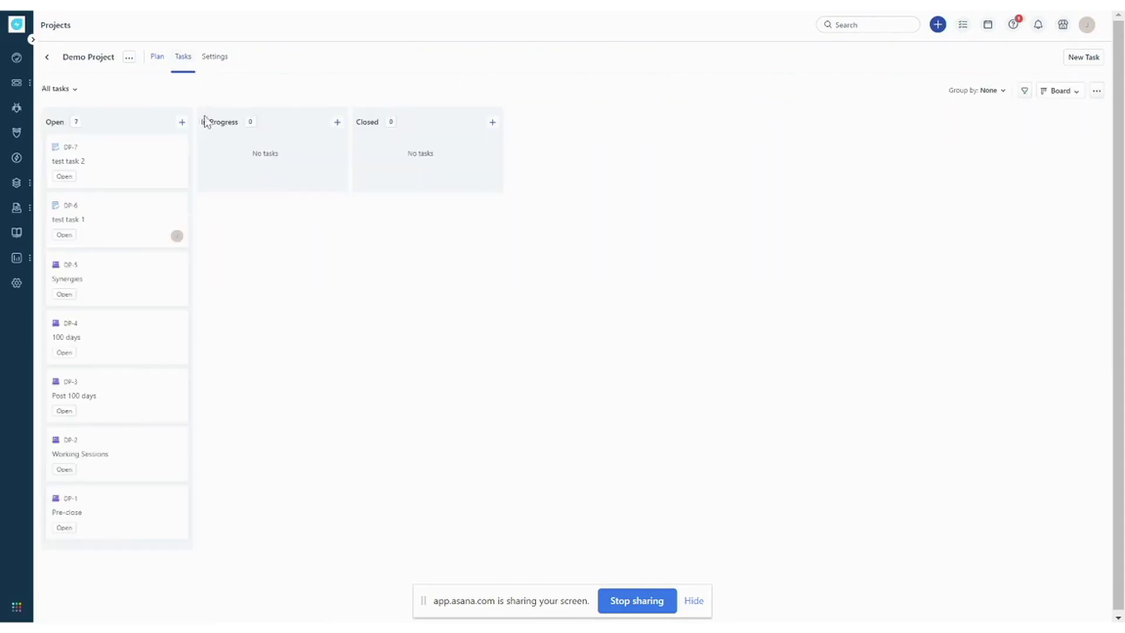
# Step: Group the 34 tasks under their five task lists, then go to the project's settings
pyautogui.click(1064, 93)
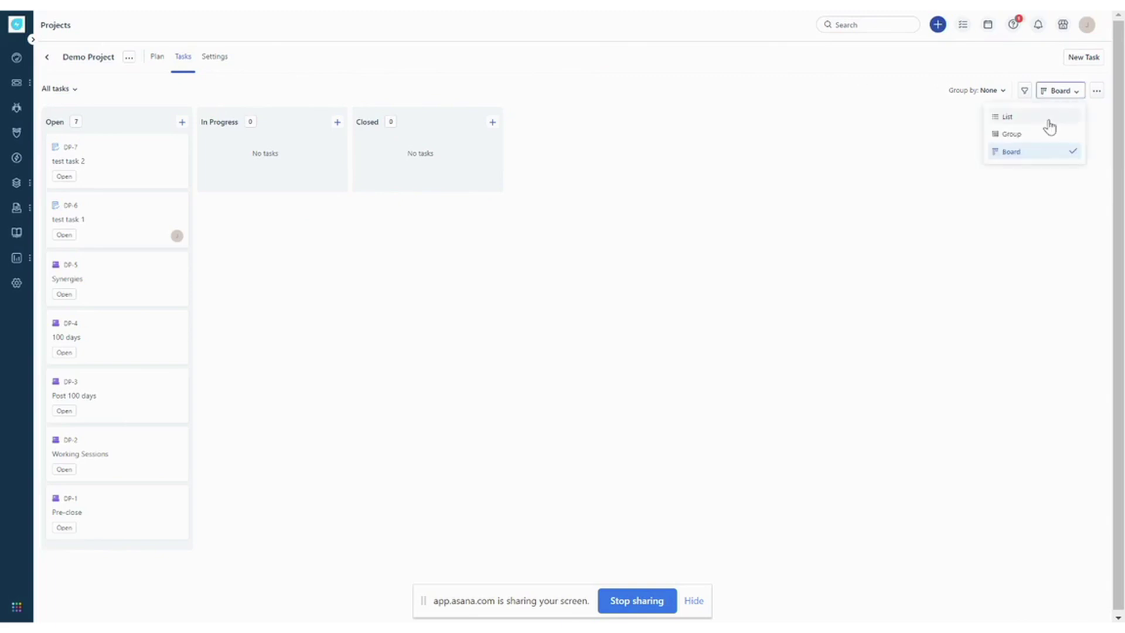
pyautogui.click(1044, 141)
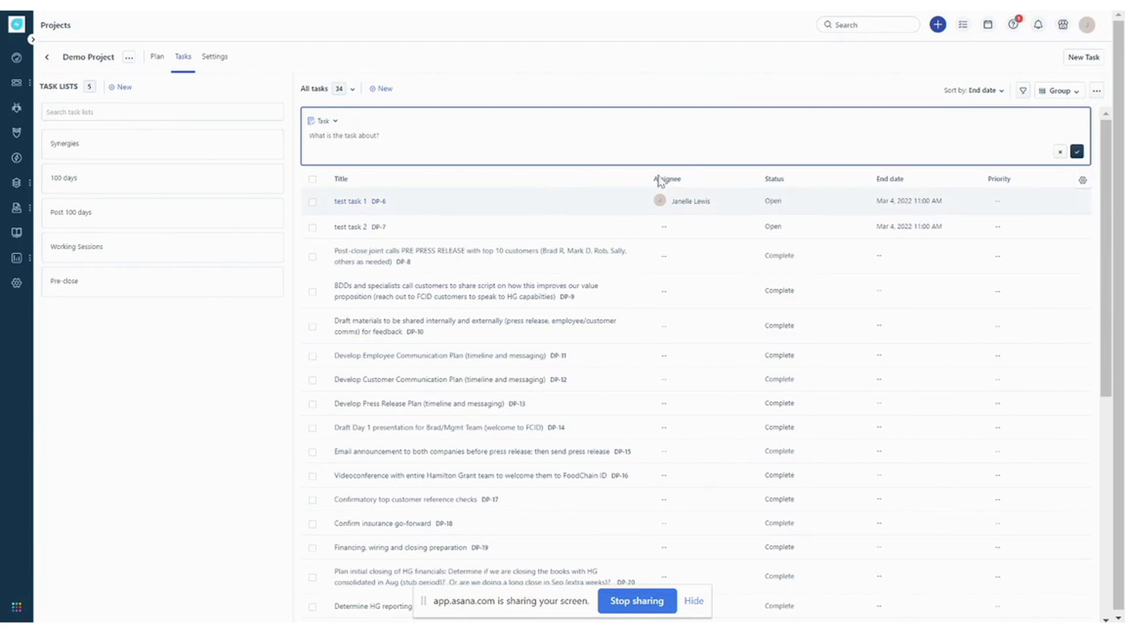
pyautogui.click(1097, 91)
pyautogui.click(1097, 91)
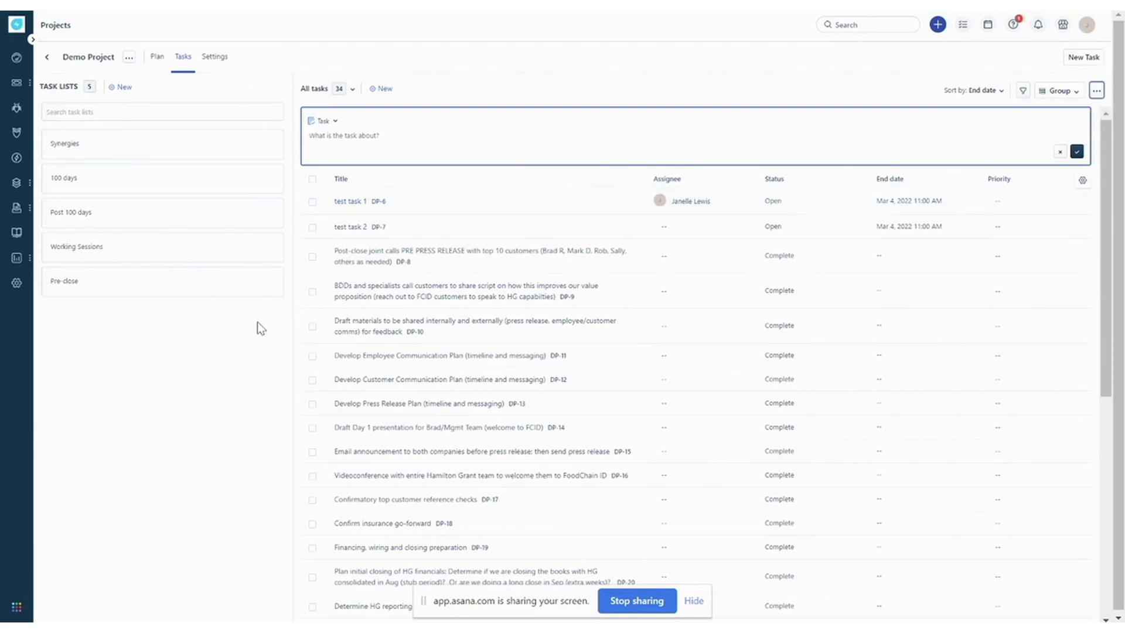
pyautogui.click(208, 59)
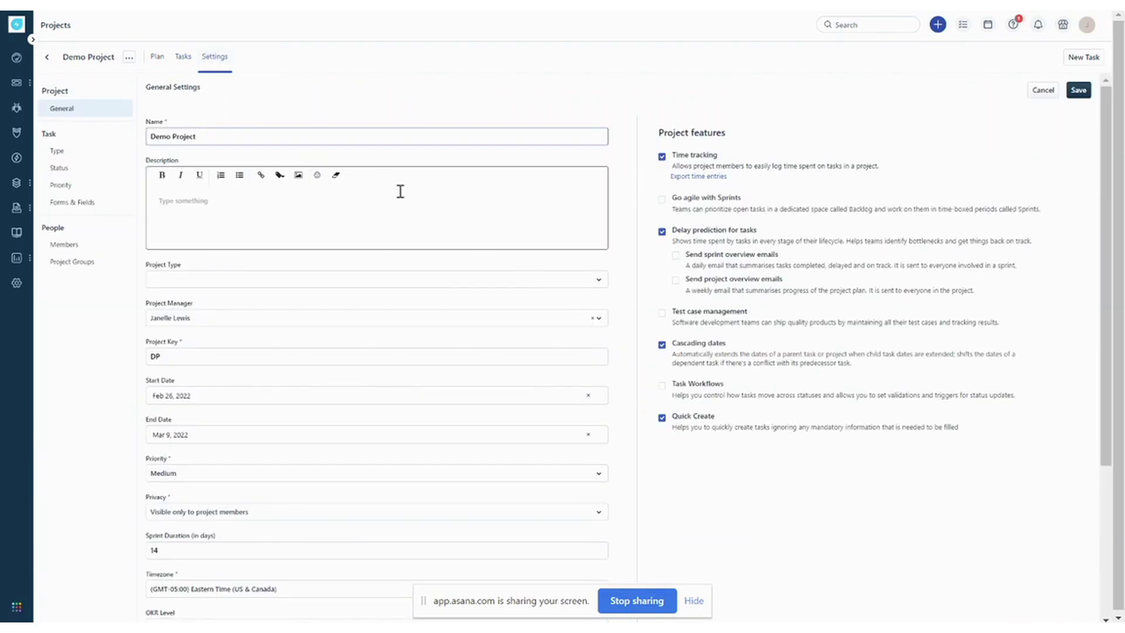
# Step: Review the General settings fields, including project type options and project key DP
pyautogui.click(196, 204)
pyautogui.scroll(-3, 246, 188)
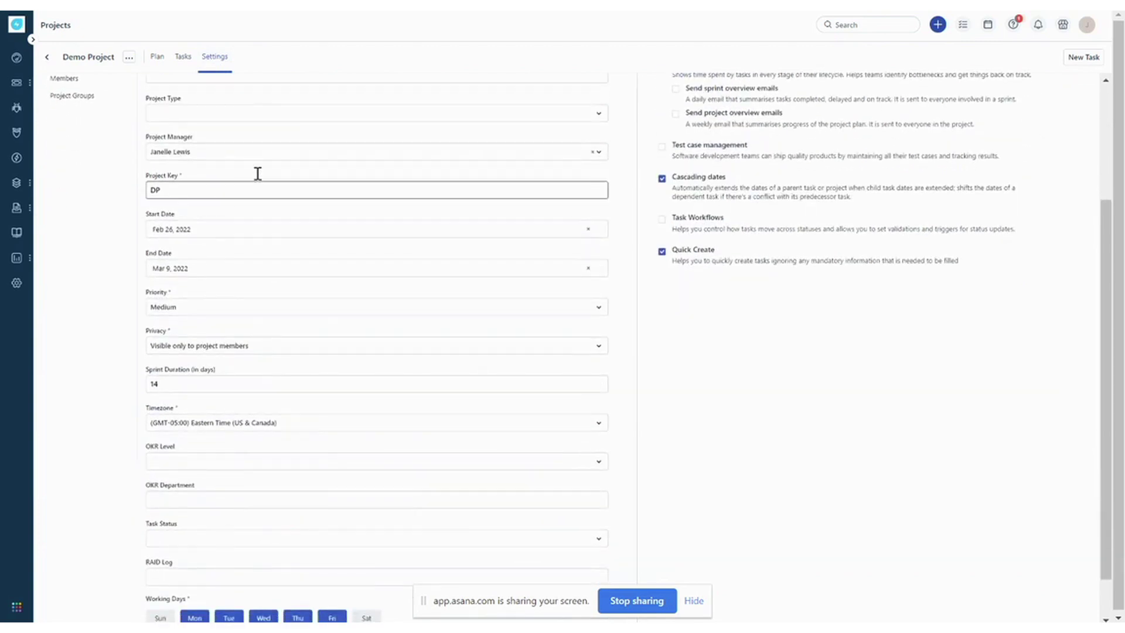
pyautogui.click(247, 114)
pyautogui.click(246, 117)
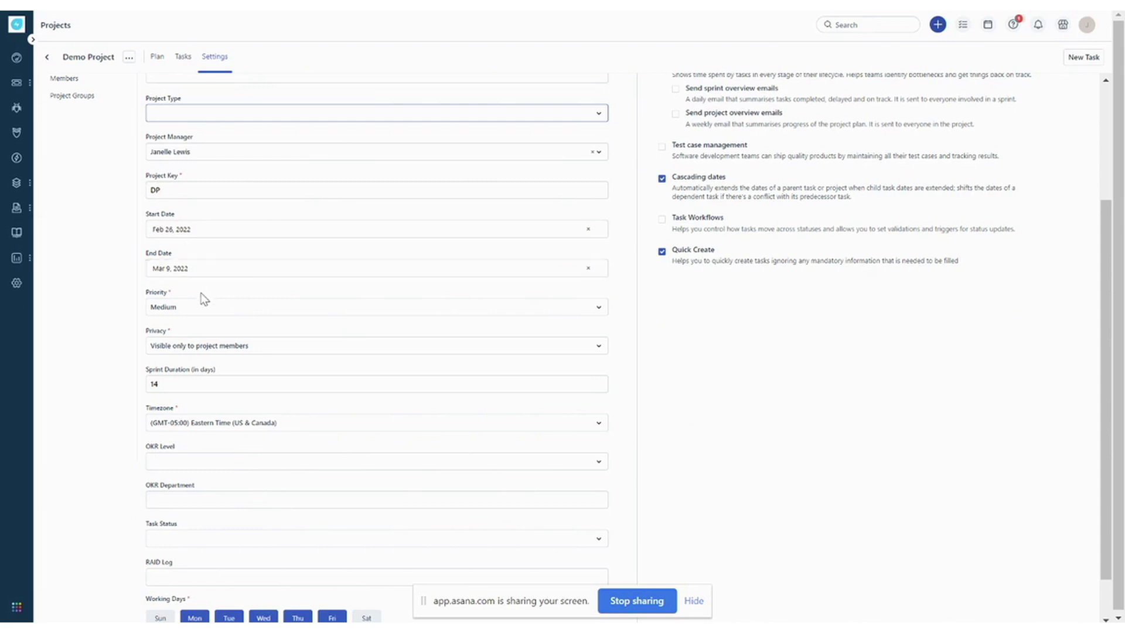
pyautogui.click(169, 189)
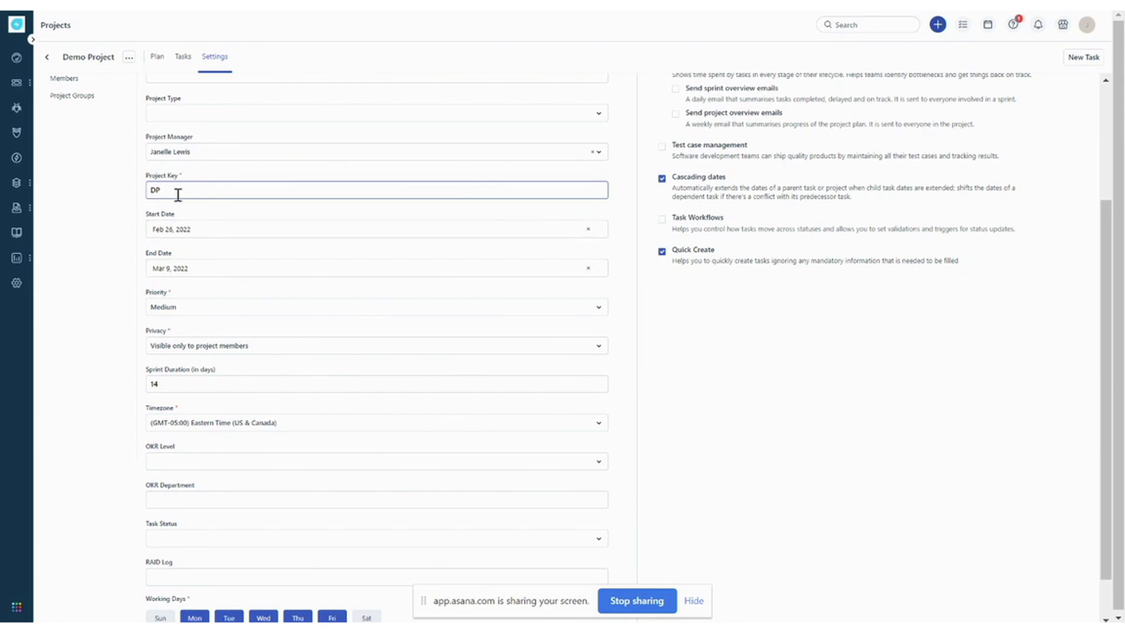
# Step: Change the project priority from Medium to Urgent, keeping privacy limited to project members
pyautogui.scroll(-1, 191, 270)
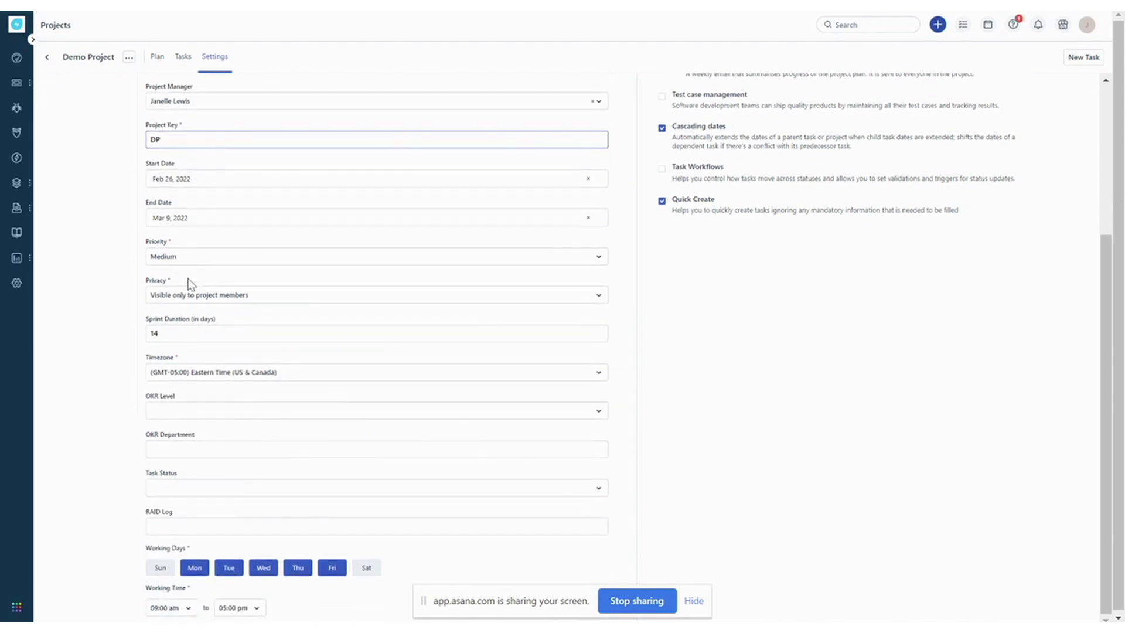
pyautogui.click(190, 270)
pyautogui.click(182, 284)
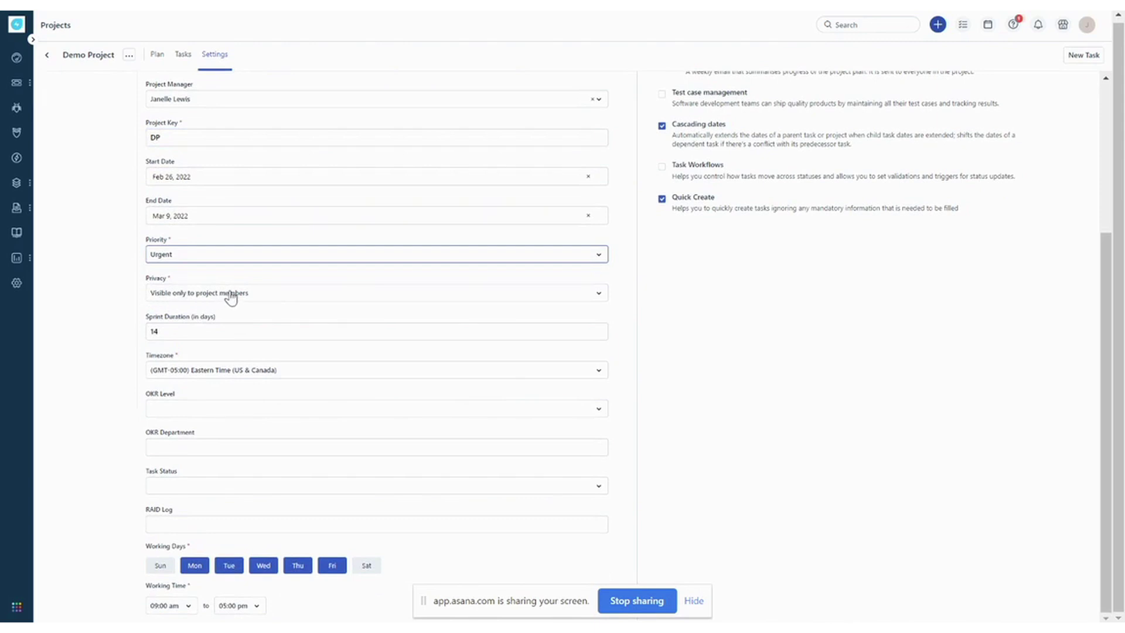
pyautogui.click(229, 296)
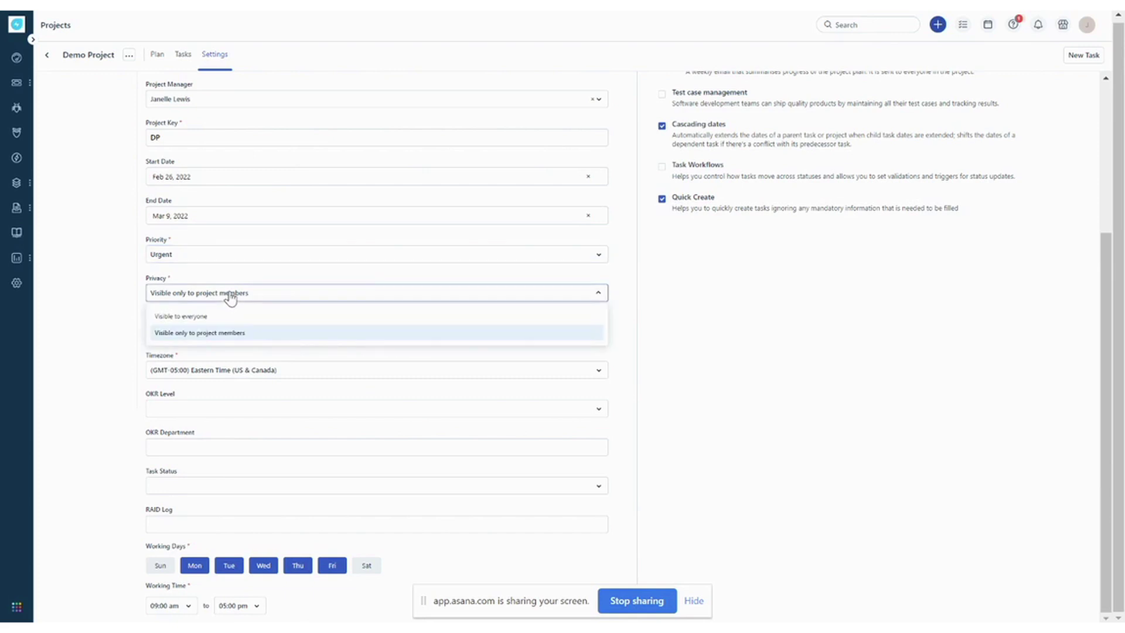
pyautogui.click(230, 295)
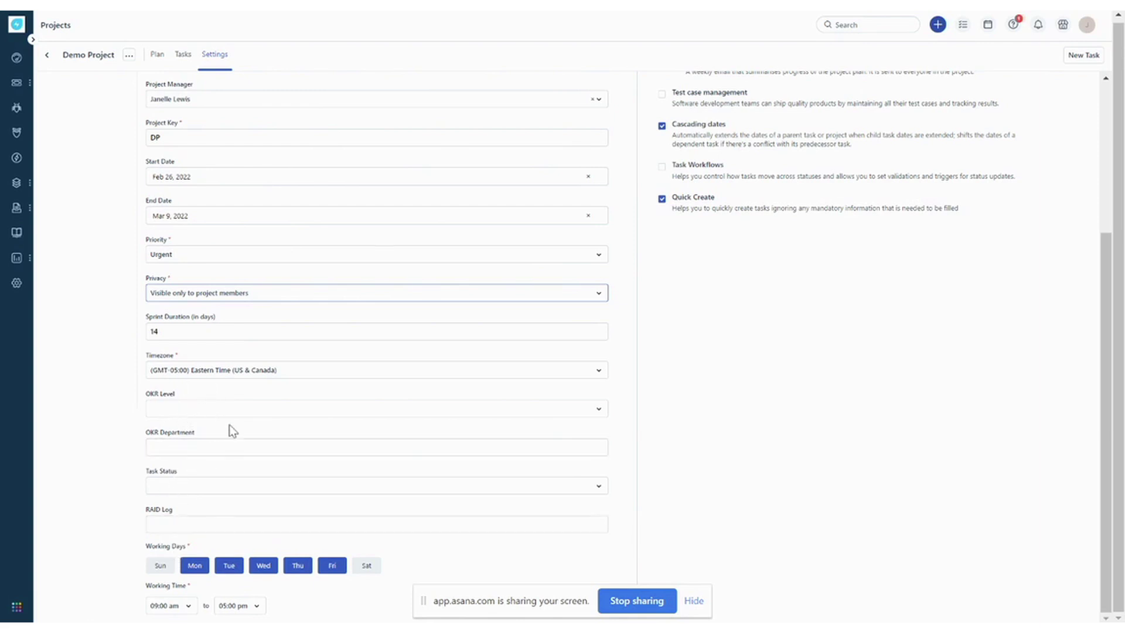
pyautogui.scroll(5, 420, 563)
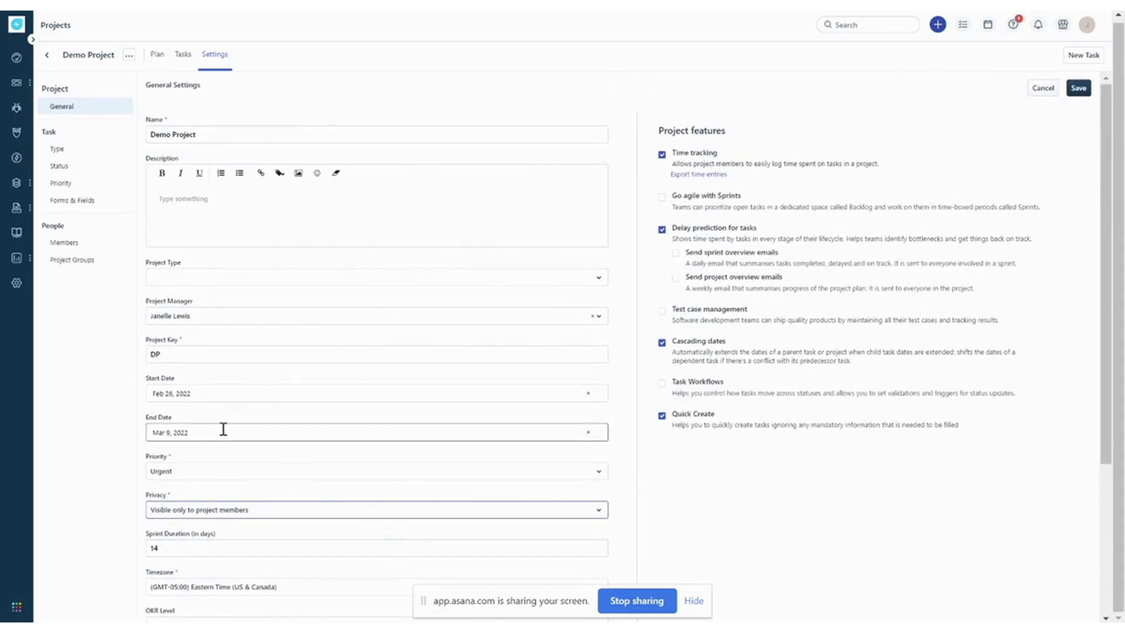
pyautogui.scroll(-4, 472, 368)
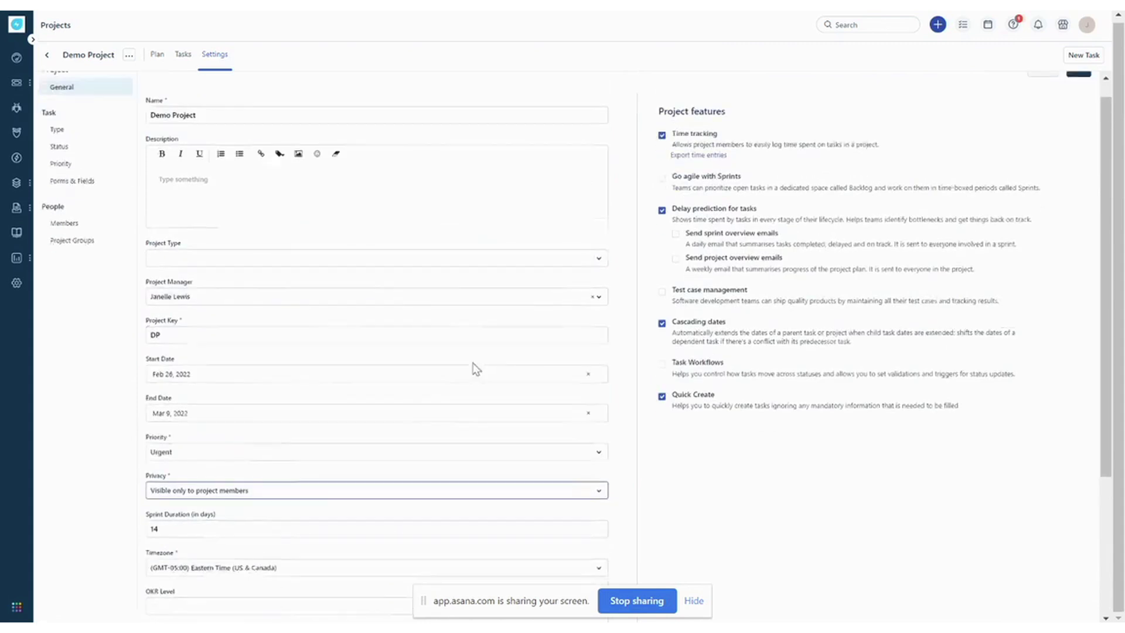
pyautogui.scroll(4, 525, 329)
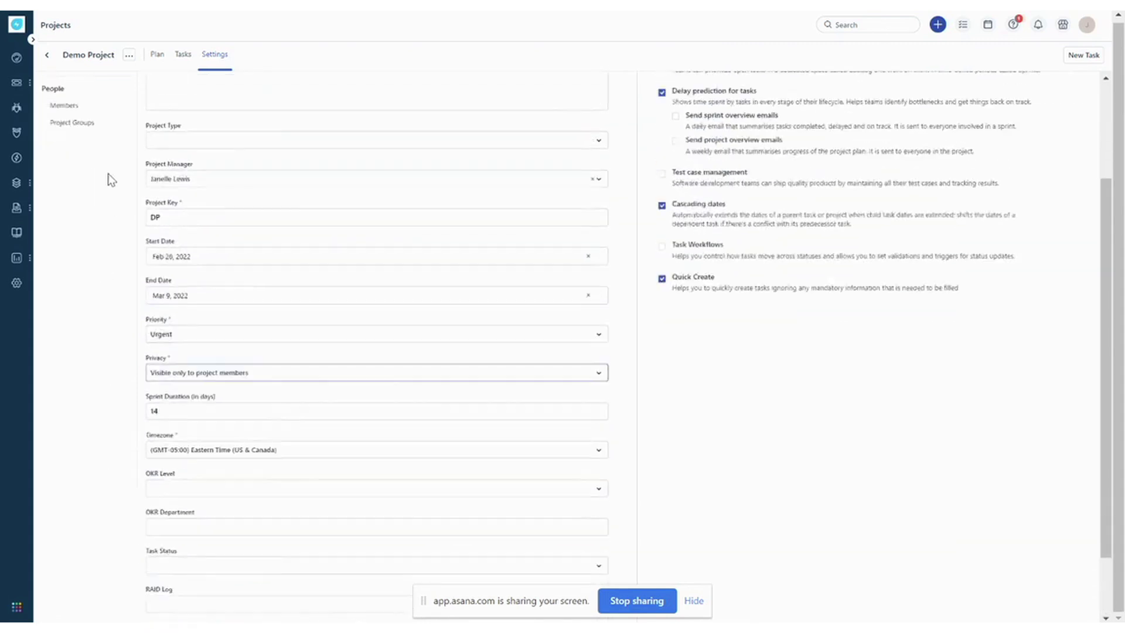
# Step: Edit the Task Form from Forms & Fields and start a new Dropdown custom field
pyautogui.click(95, 202)
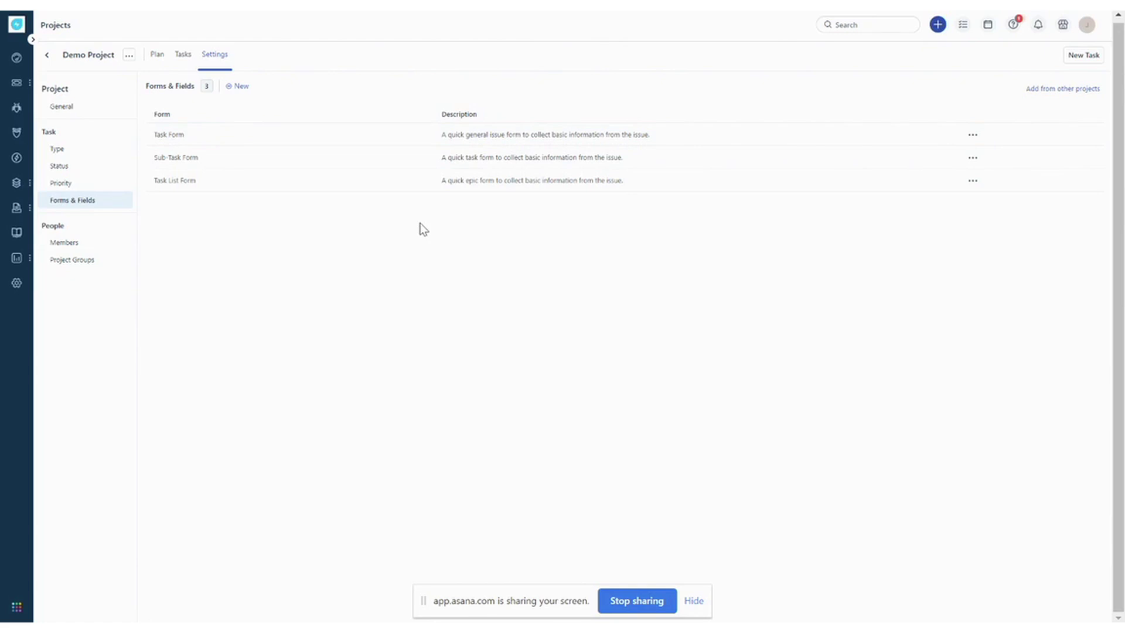
pyautogui.click(974, 138)
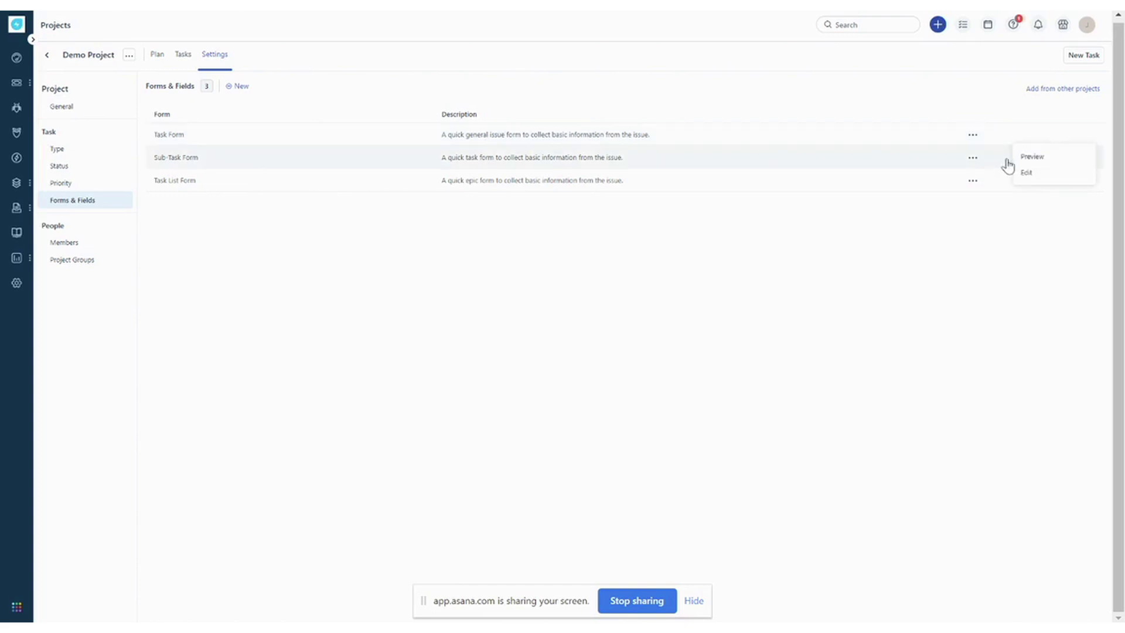
pyautogui.click(1026, 175)
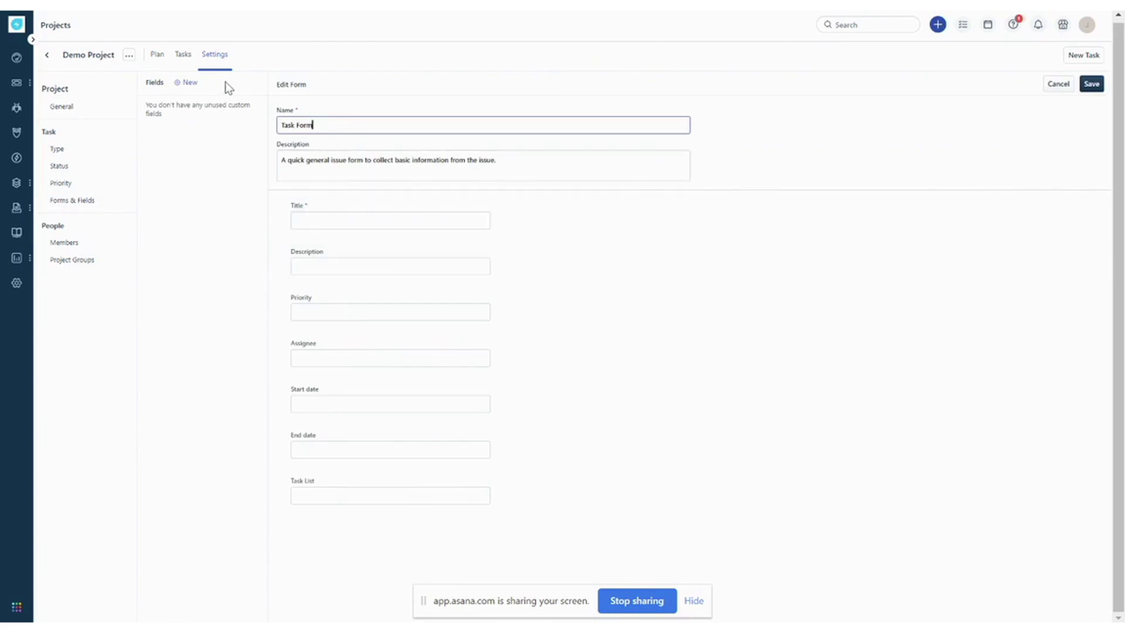
pyautogui.click(184, 83)
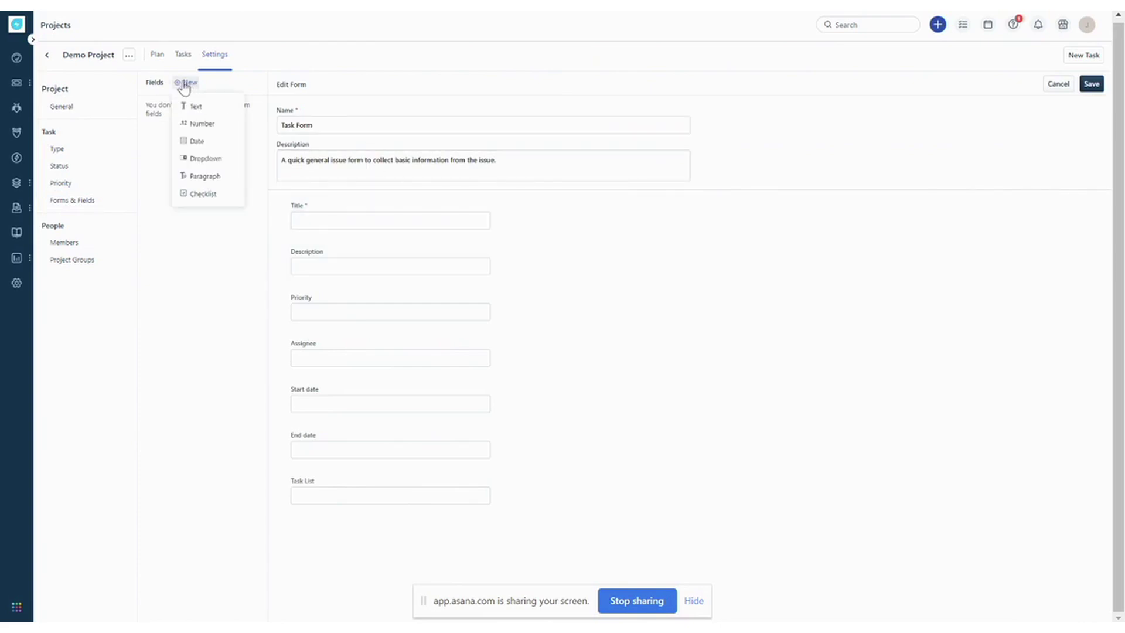
pyautogui.click(206, 158)
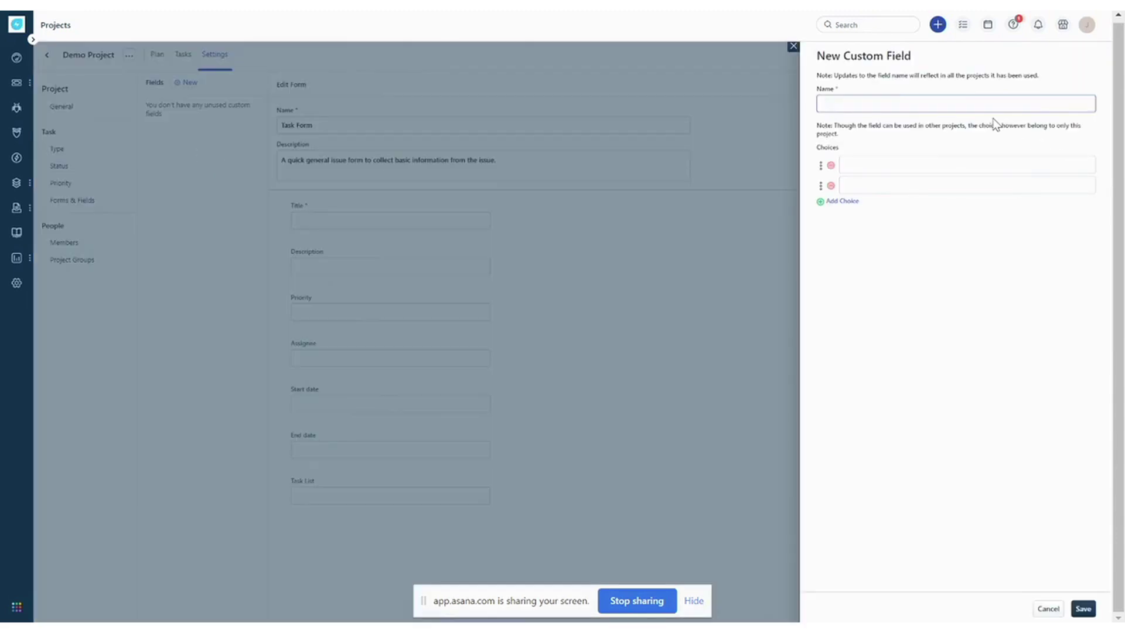
# Step: Create the Functional Area dropdown with choices Operational, HR, Commercial and Finance, and save it
pyautogui.click(996, 110)
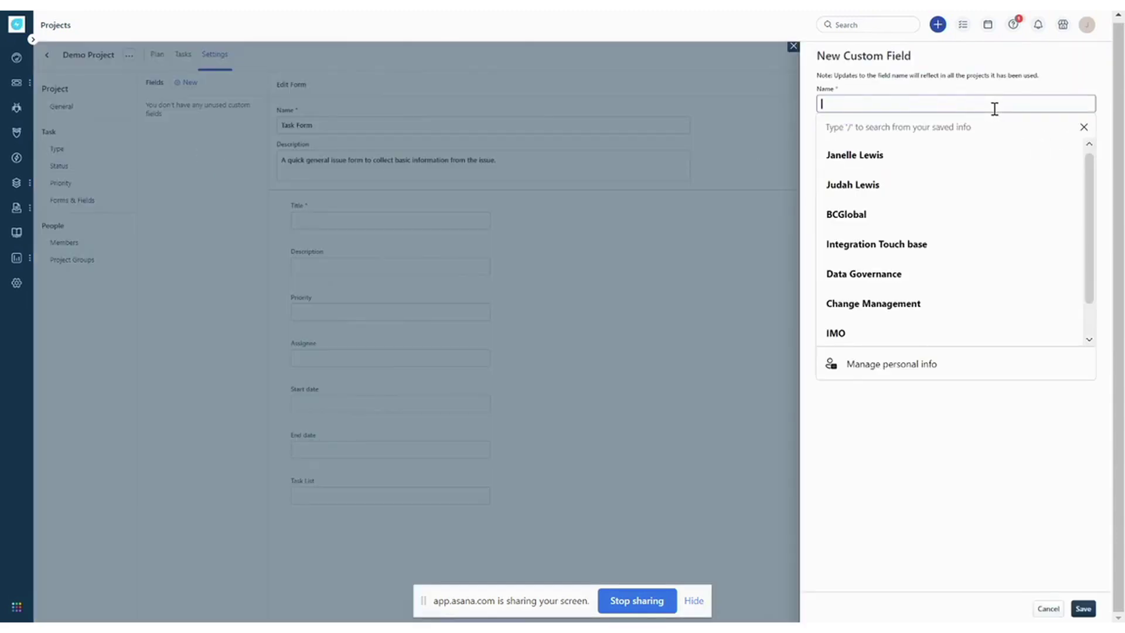
pyautogui.write('Functional Area')
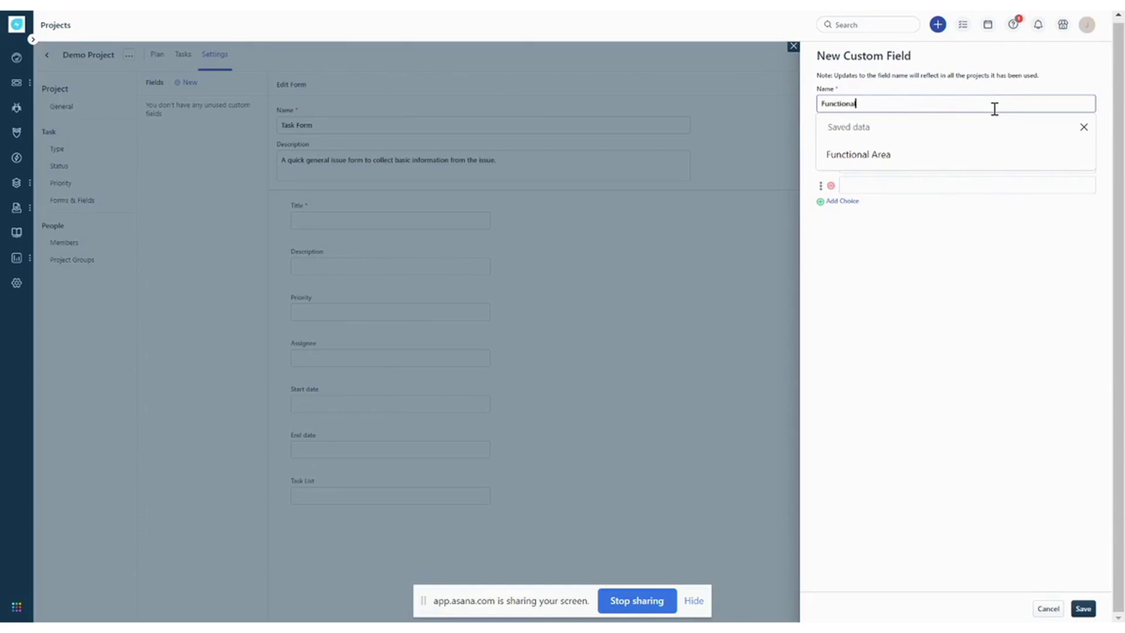
pyautogui.click(867, 153)
pyautogui.click(877, 165)
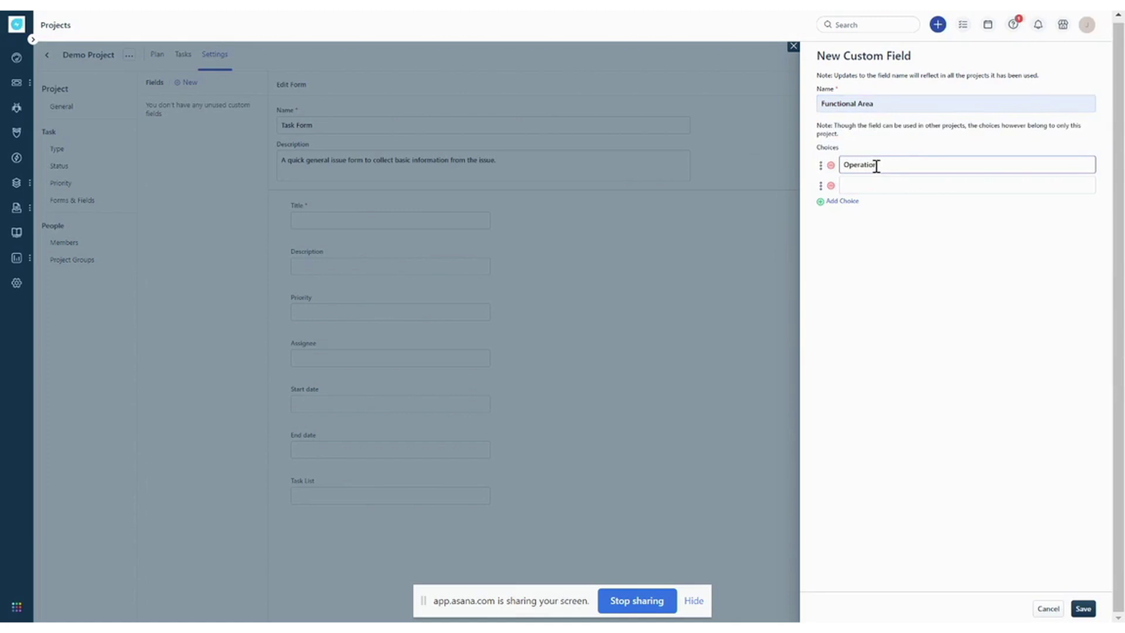
pyautogui.click(982, 185)
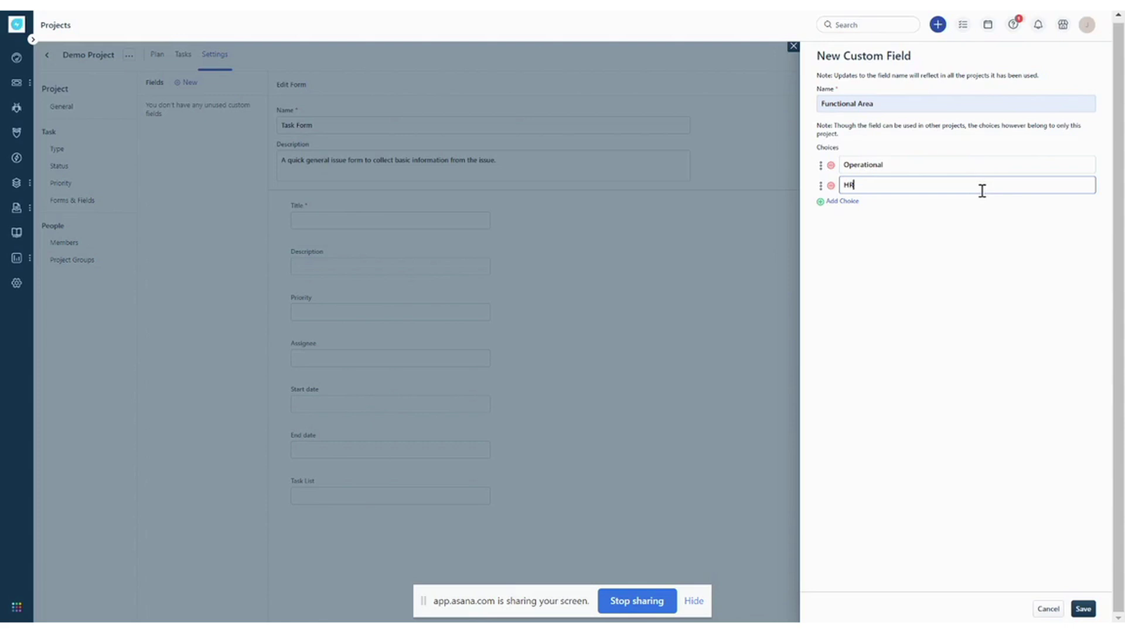
pyautogui.click(852, 202)
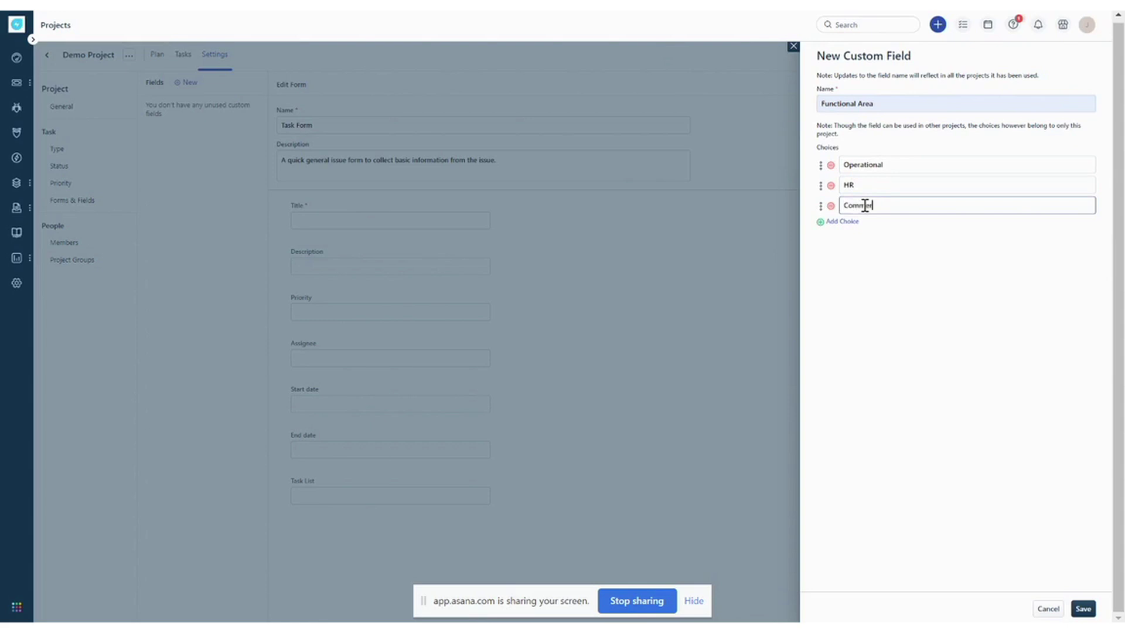
pyautogui.write('Commercial')
pyautogui.click(843, 223)
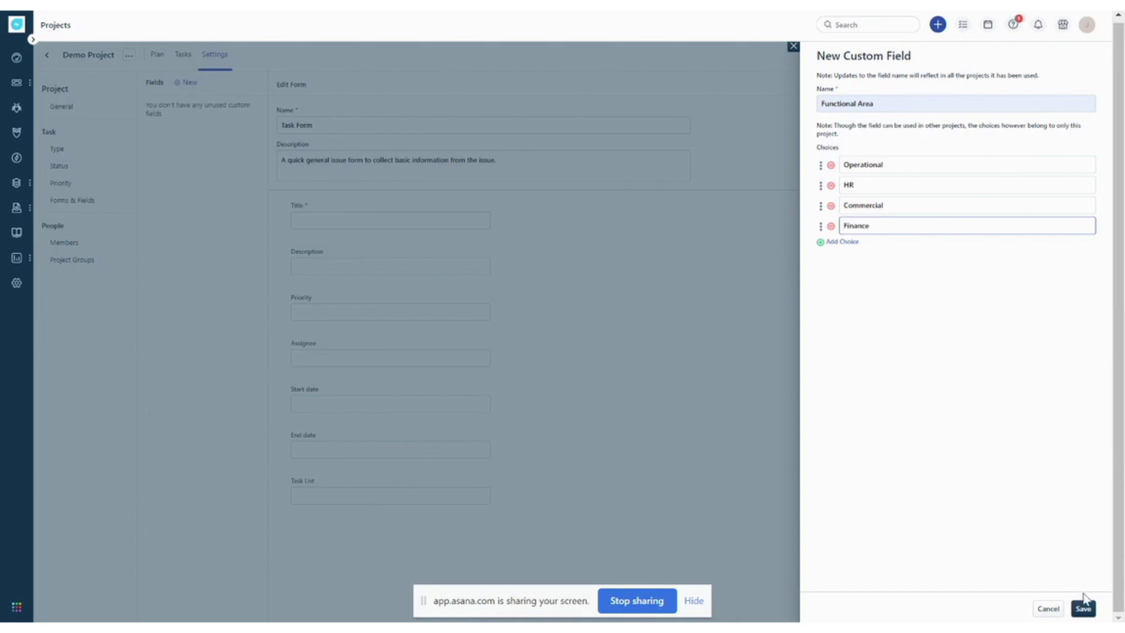
pyautogui.click(1083, 608)
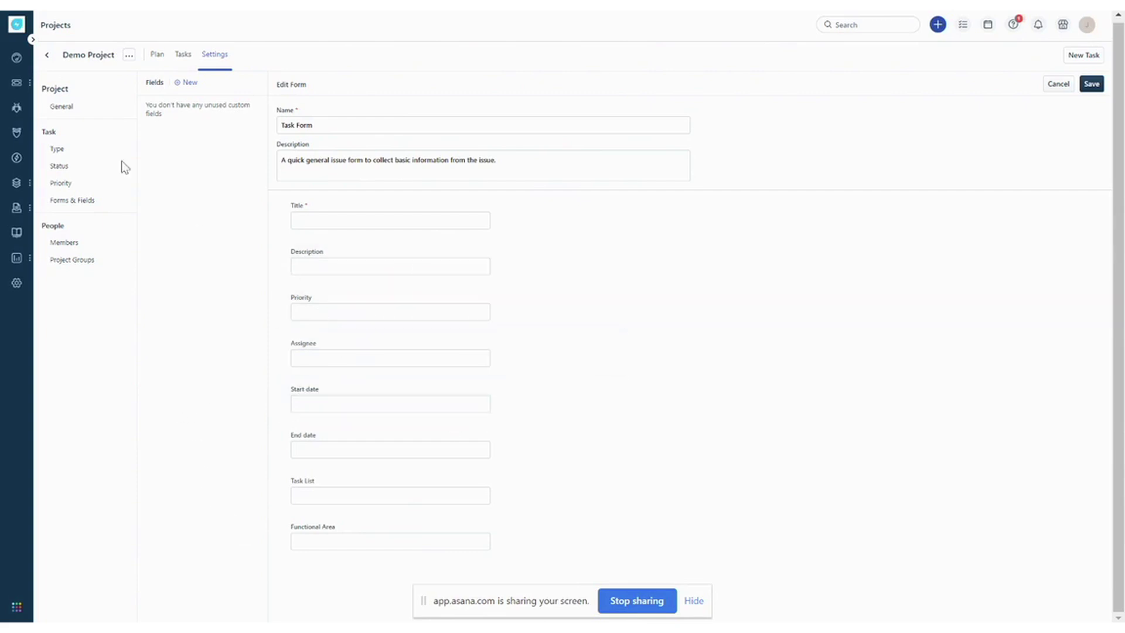
# Step: Go back to the Projects list and reopen Demo Project's Tasks tab
pyautogui.click(46, 56)
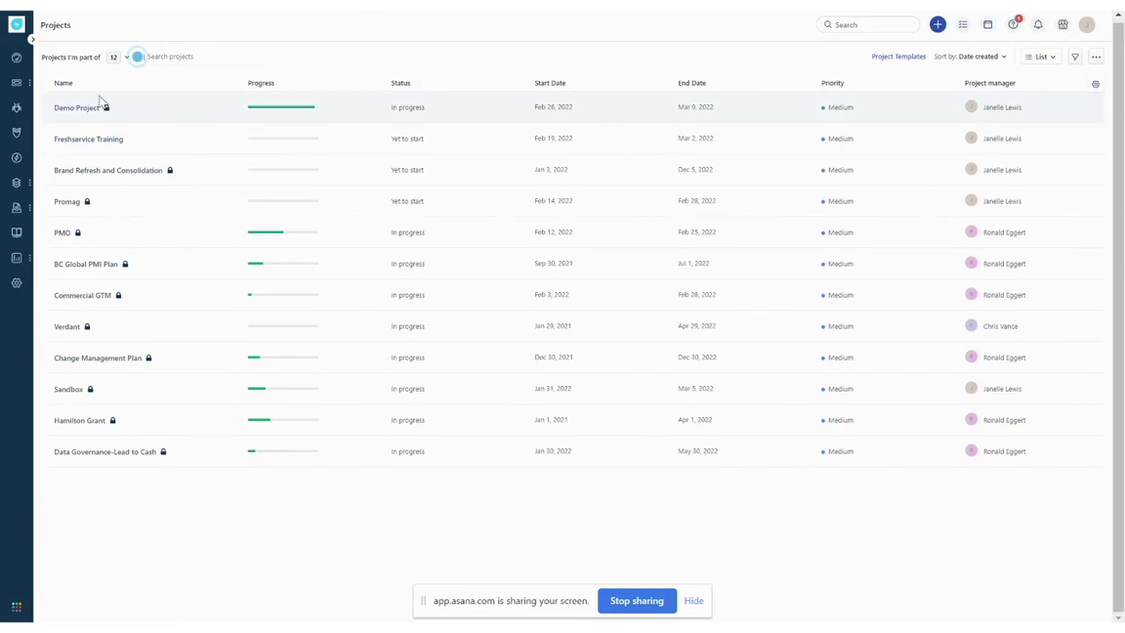
pyautogui.click(82, 109)
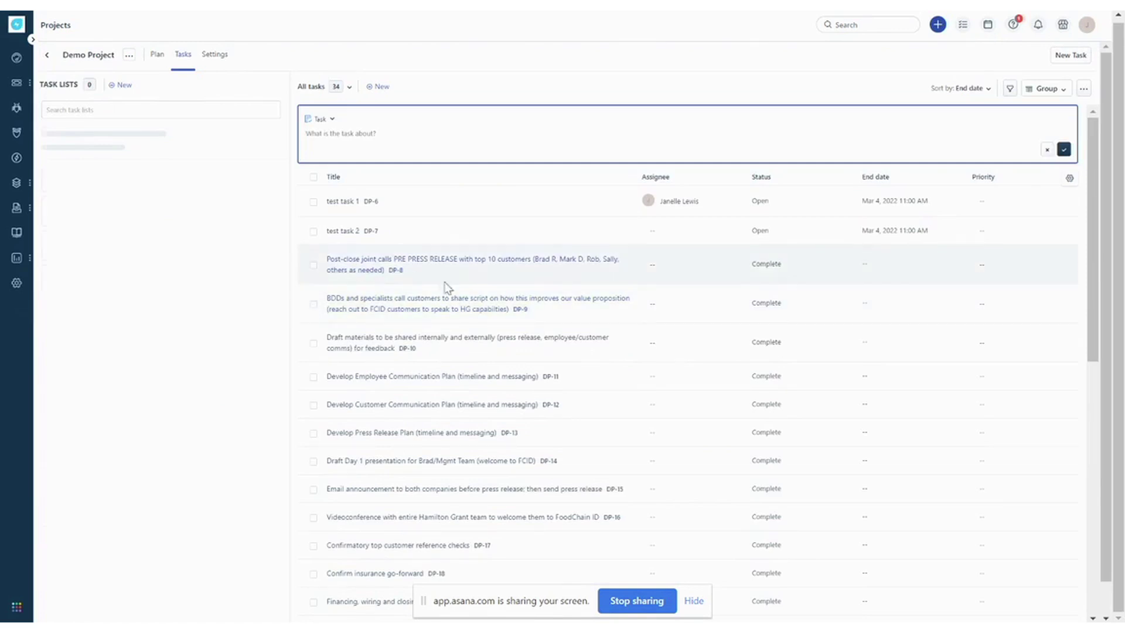